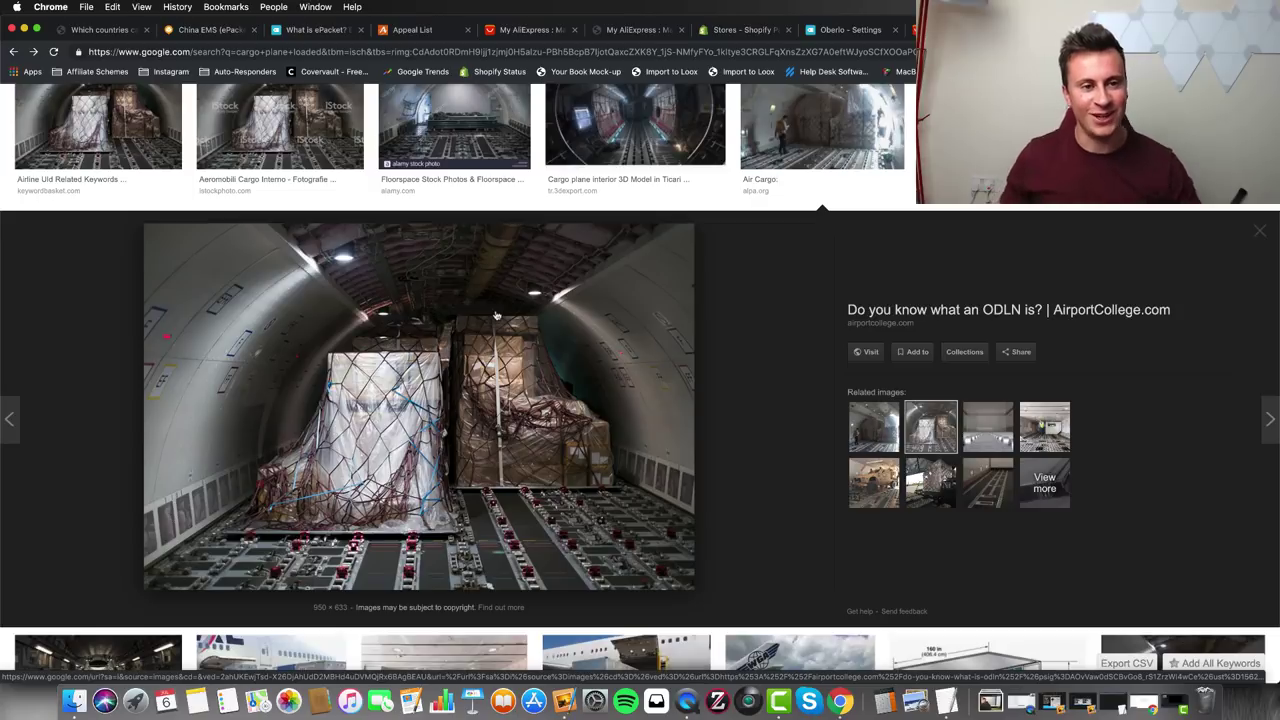
Step: Switch back to the ePacket Express article listing the countries ePacket ships to
key(super+1)
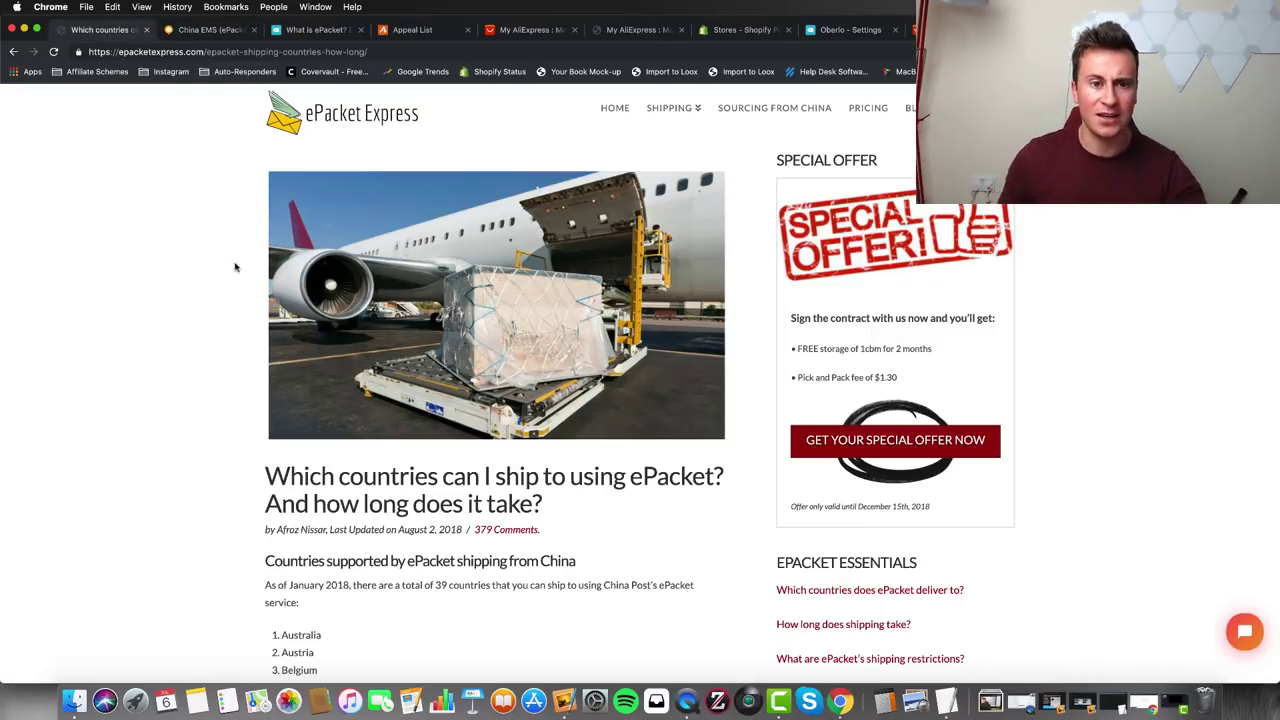
Step: Show the £1.56 German Shepherd keychain listing with free Yanwen shipping and 30-50 days' delivery
key(super+9)
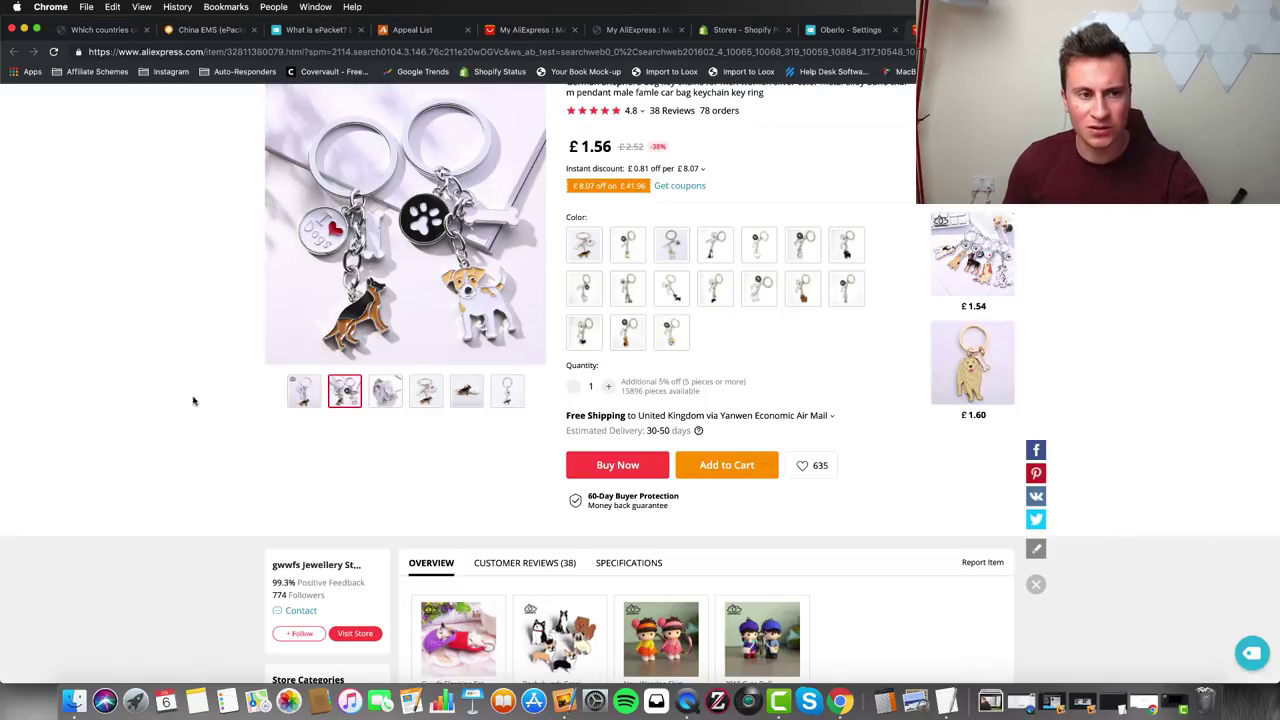
scroll(160, 380, up, 3)
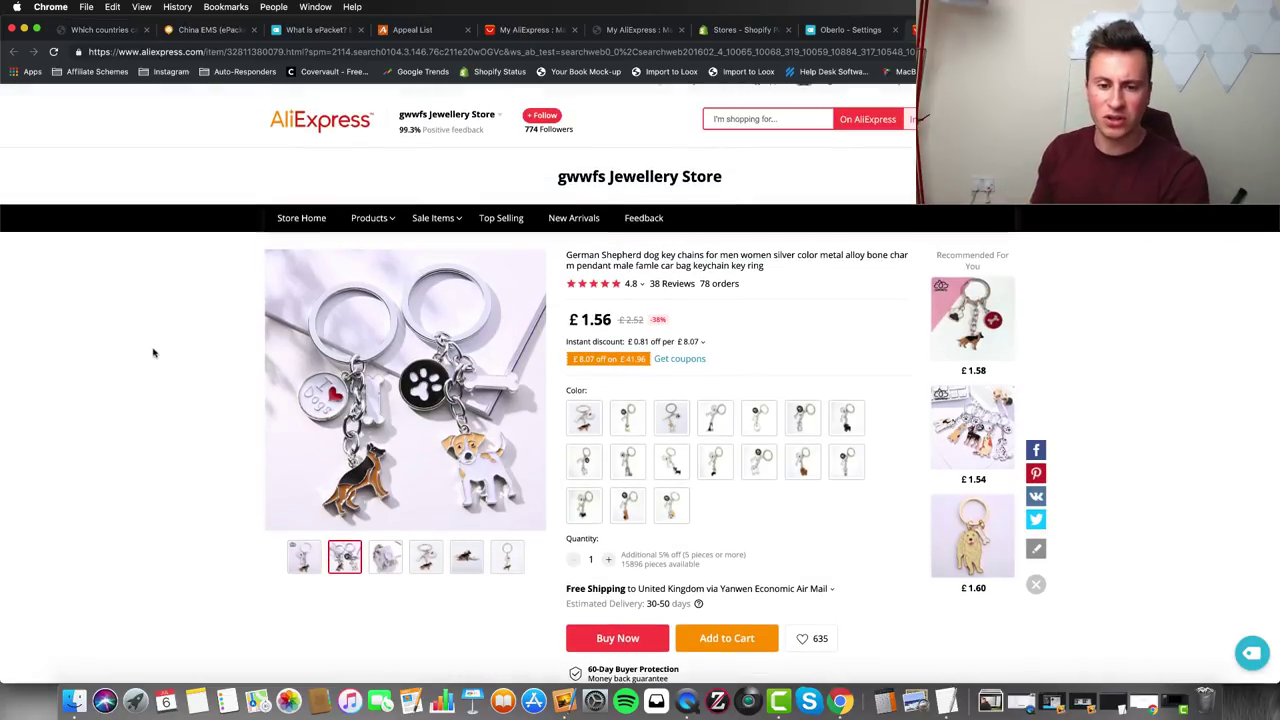
scroll(154, 352, down, 5)
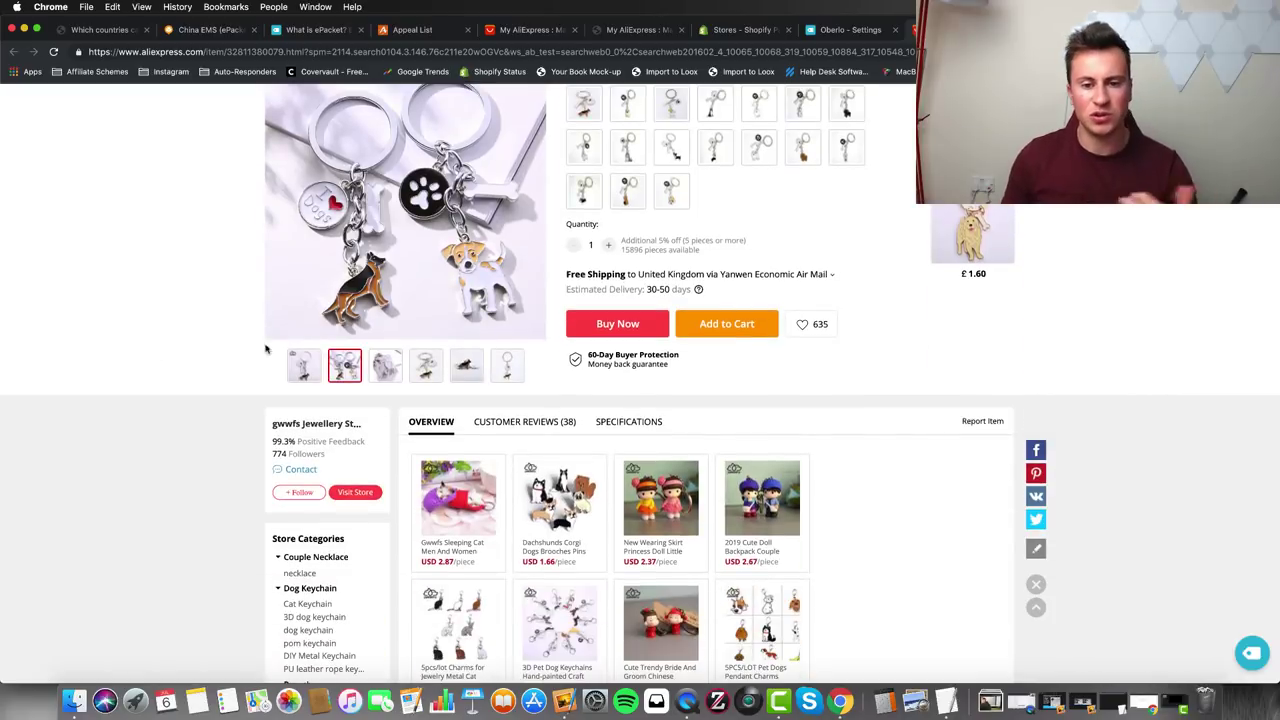
Step: Change the keychain's UK shipping from free Yanwen to ePacket at £2.26, 20-35 days
click(833, 275)
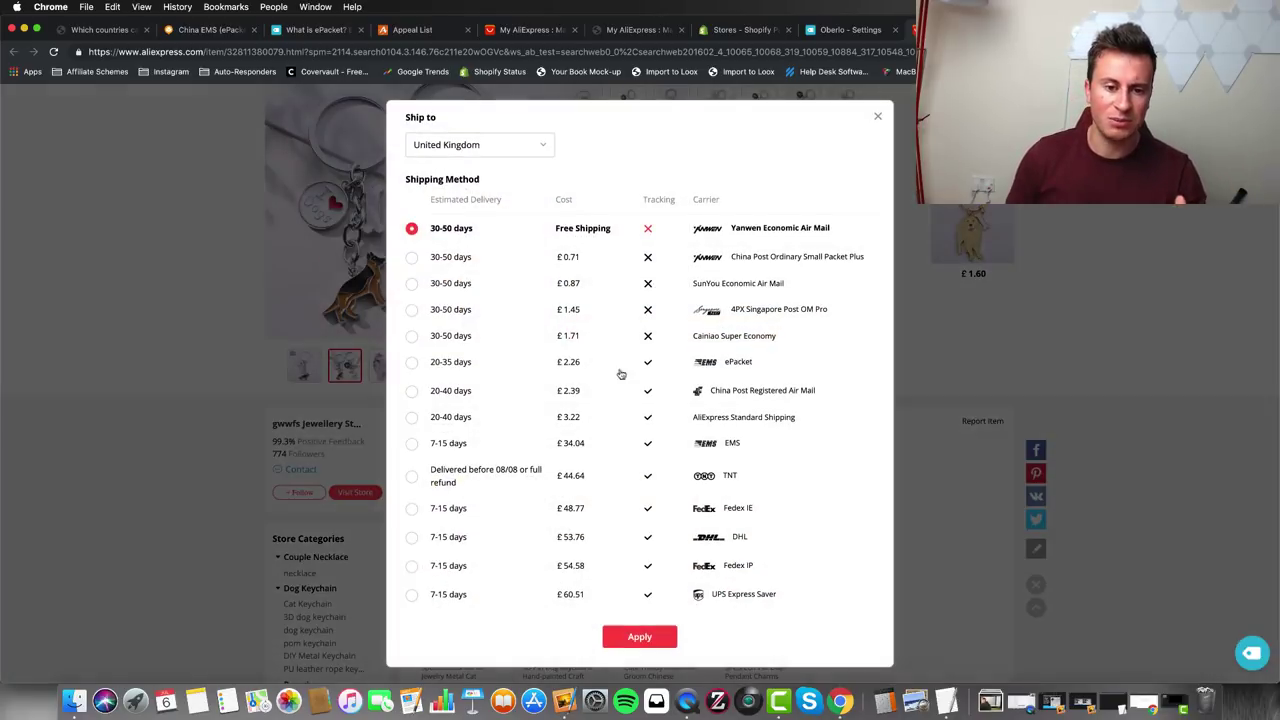
click(412, 363)
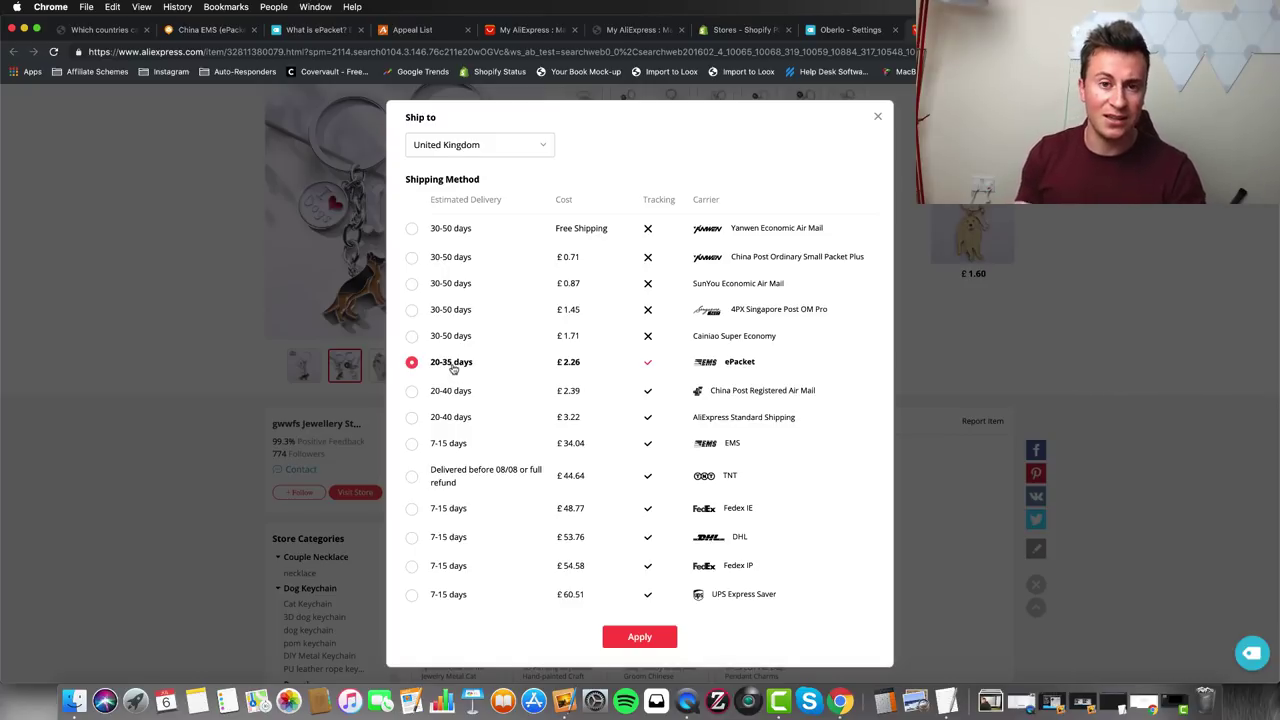
Step: Return to the ePacket article and scroll past the country list to Average ePacket Shipping Times
click(97, 32)
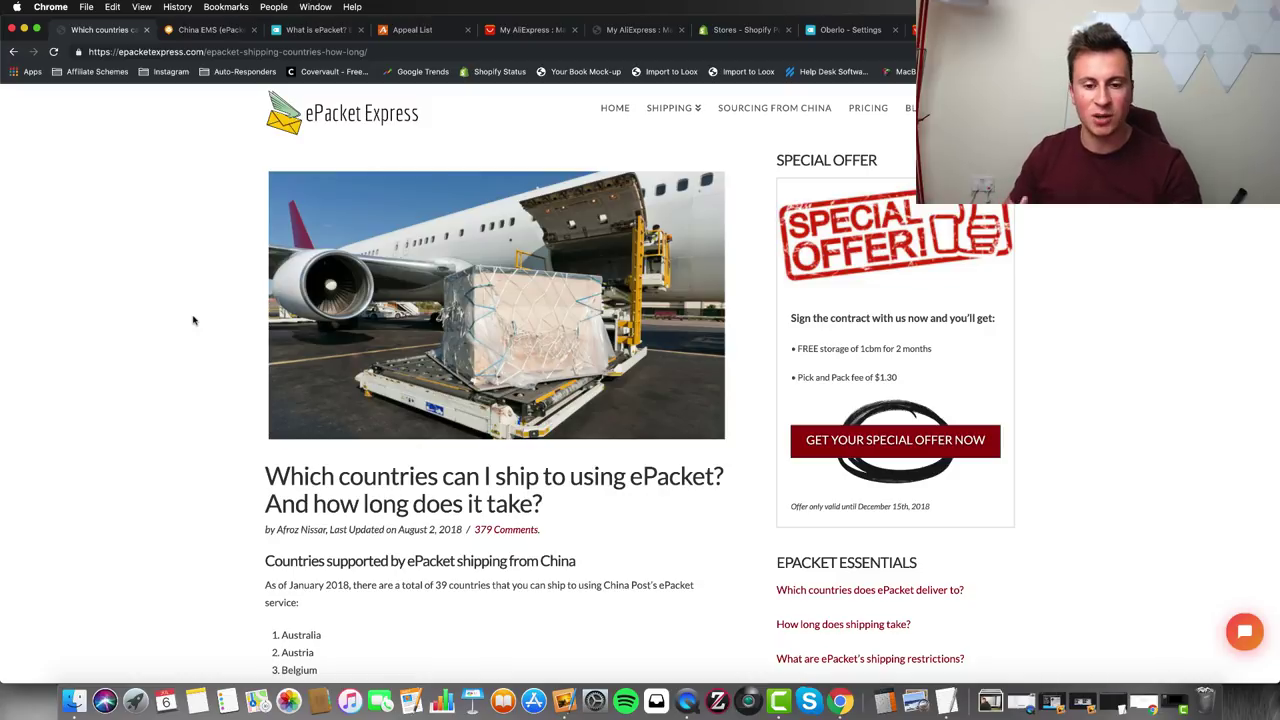
scroll(194, 366, down, 5)
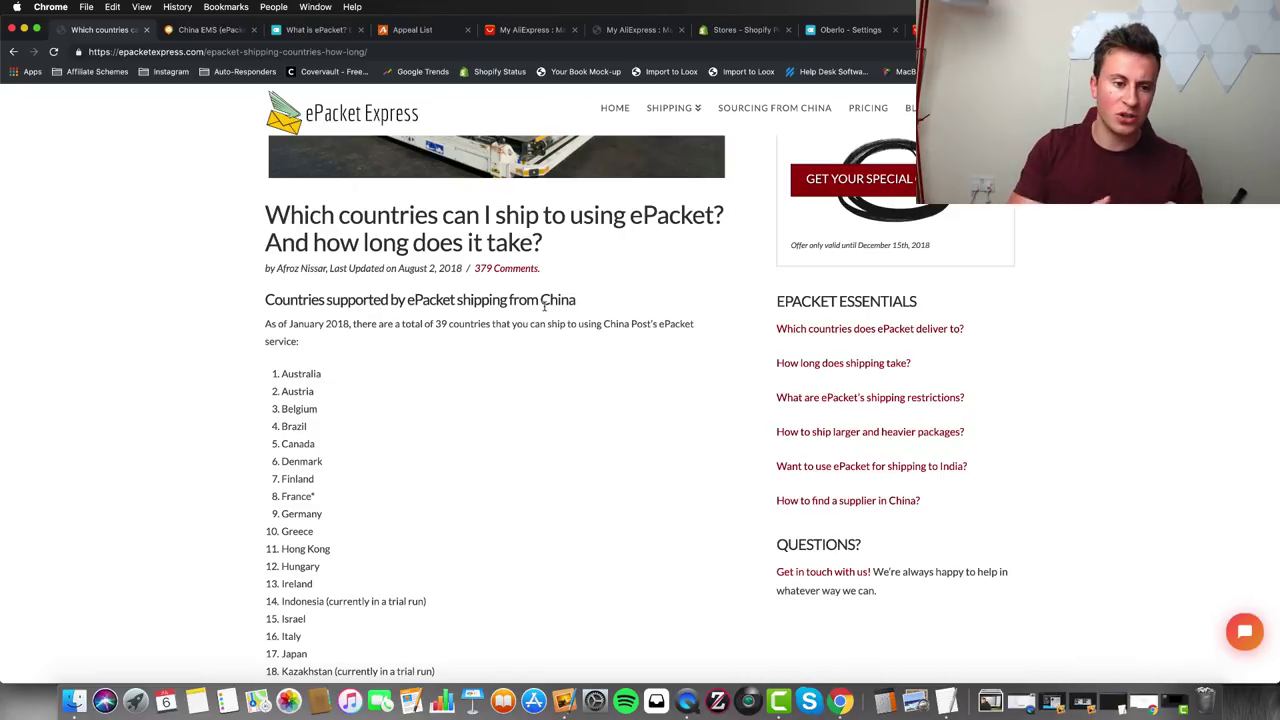
scroll(235, 502, down, 10)
scroll(235, 502, down, 7)
scroll(235, 502, down, 3)
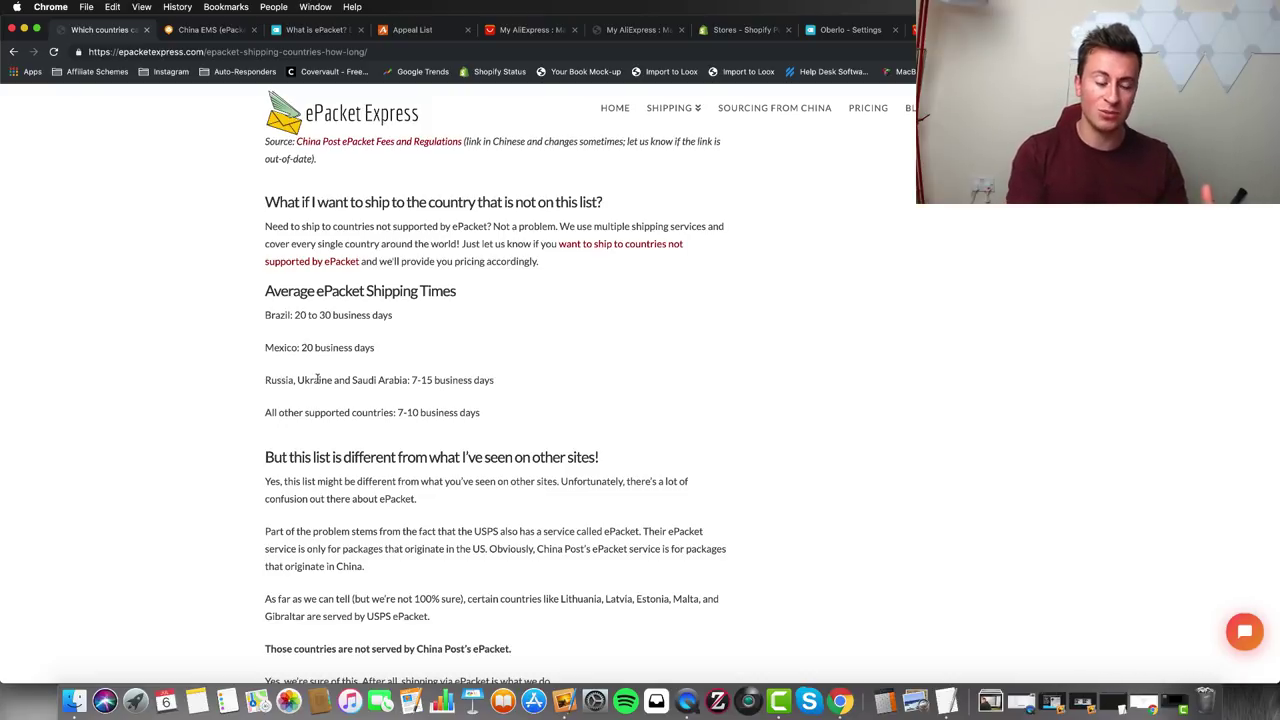
scroll(318, 380, down, 1)
Step: Highlight the 7-10 business days line for other countries, then return to the keychain's AliExpress shipping list
drag(270, 397, 395, 397)
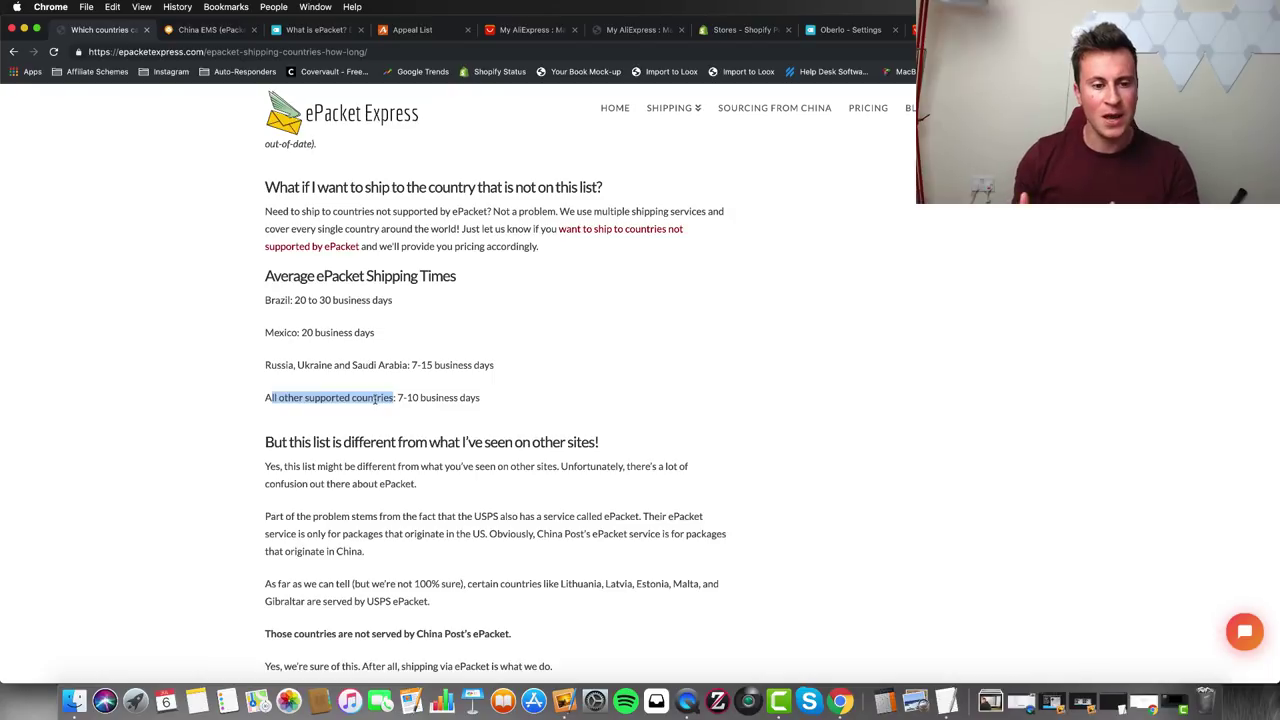
click(476, 398)
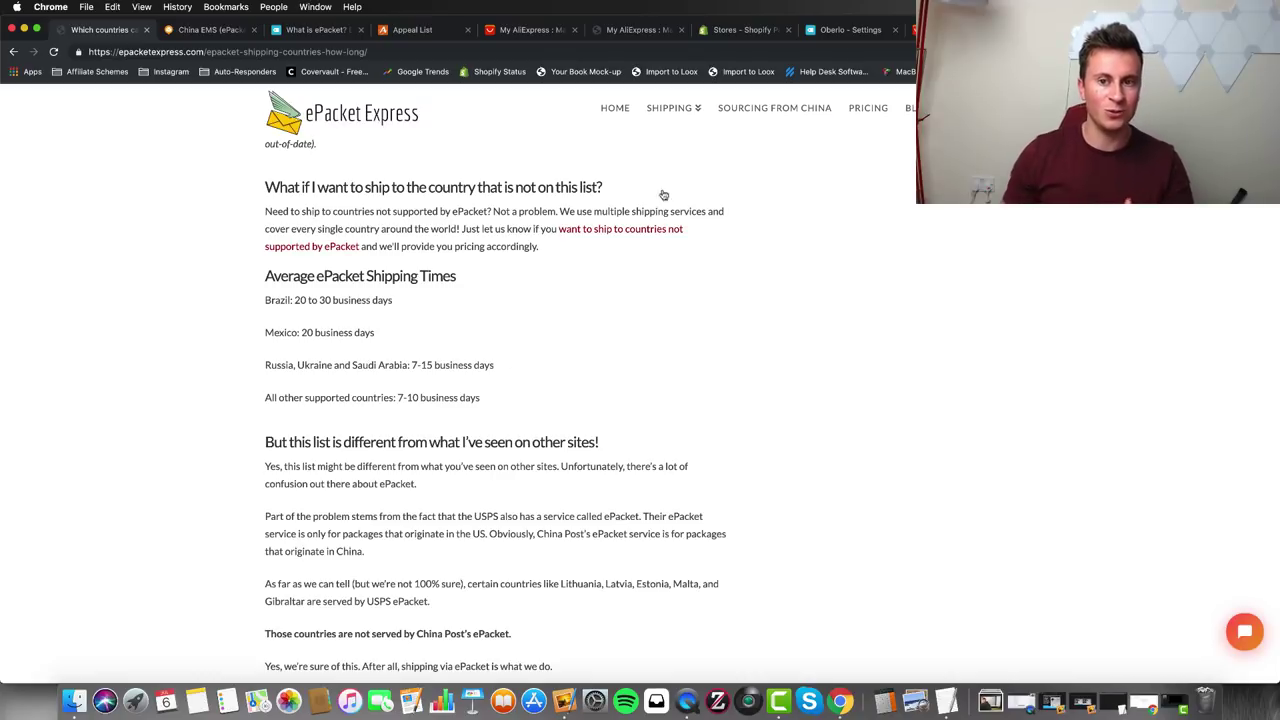
click(960, 29)
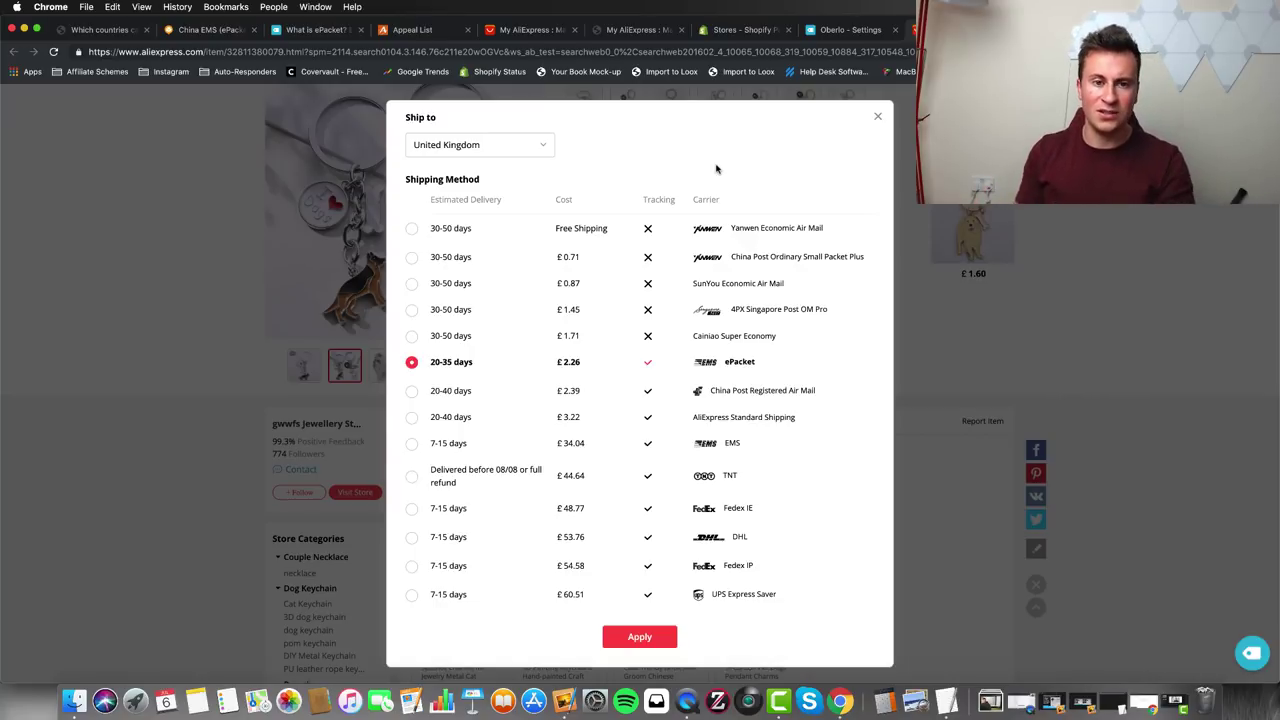
Step: Open the AliExpress appeal cases and expand the first case's full order list
click(410, 30)
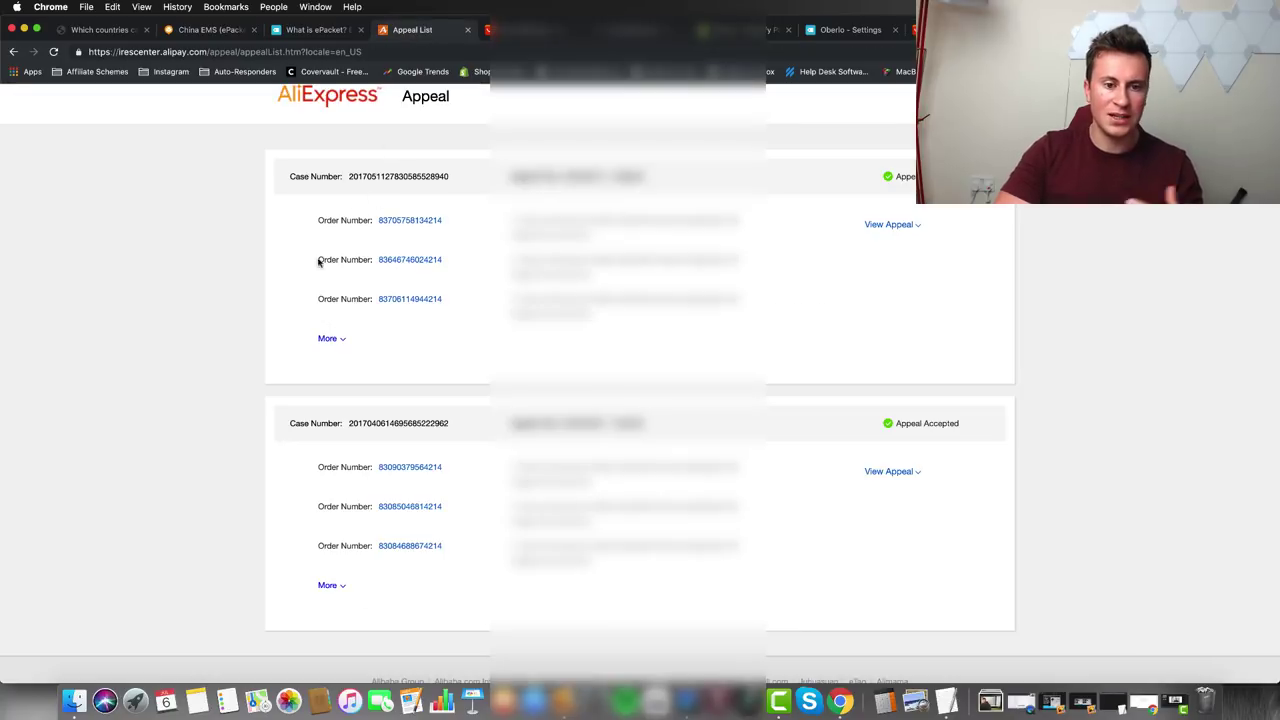
click(328, 339)
scroll(270, 340, down, 5)
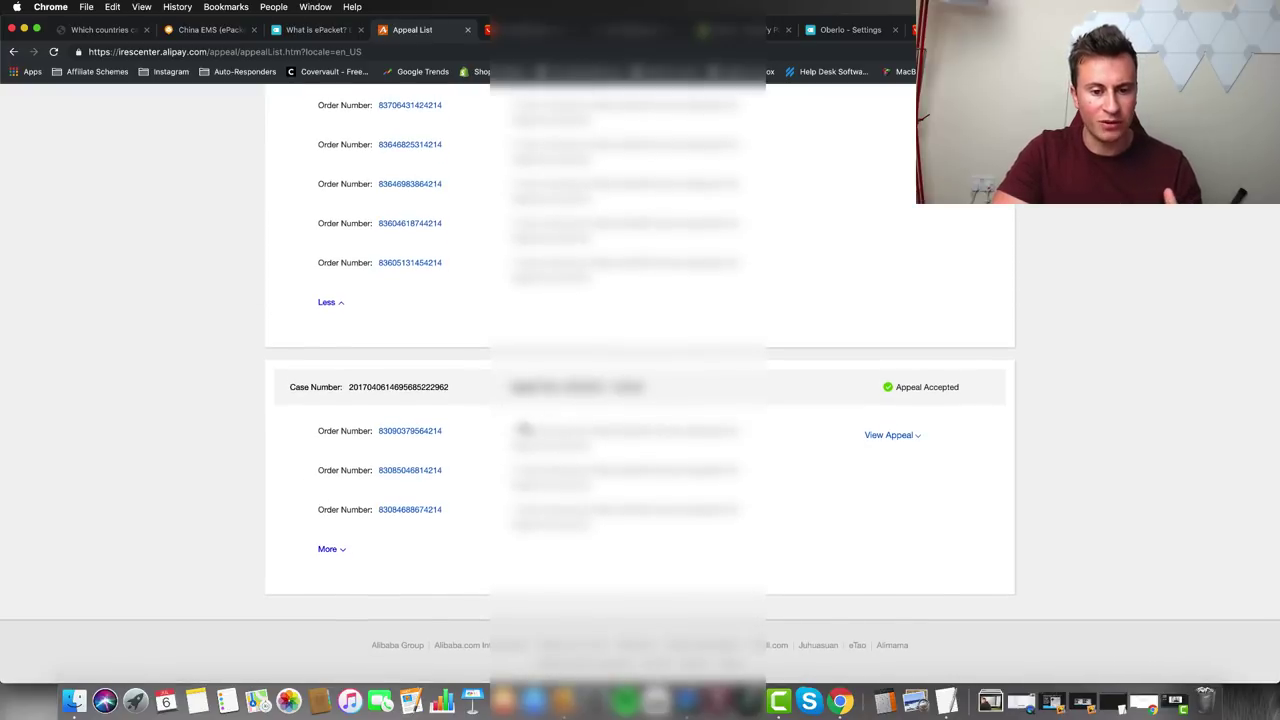
Step: Expand the second appeal case and scroll through its long list of covered orders
click(328, 549)
scroll(263, 514, down, 5)
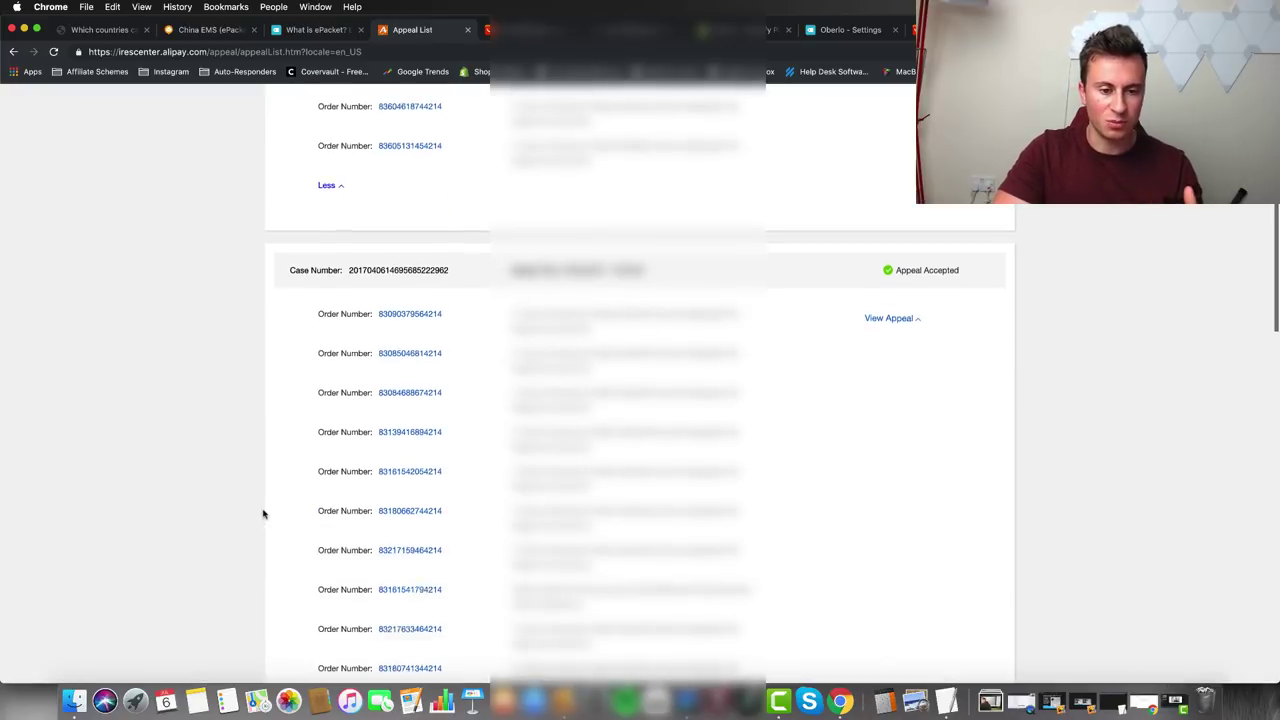
scroll(263, 514, down, 10)
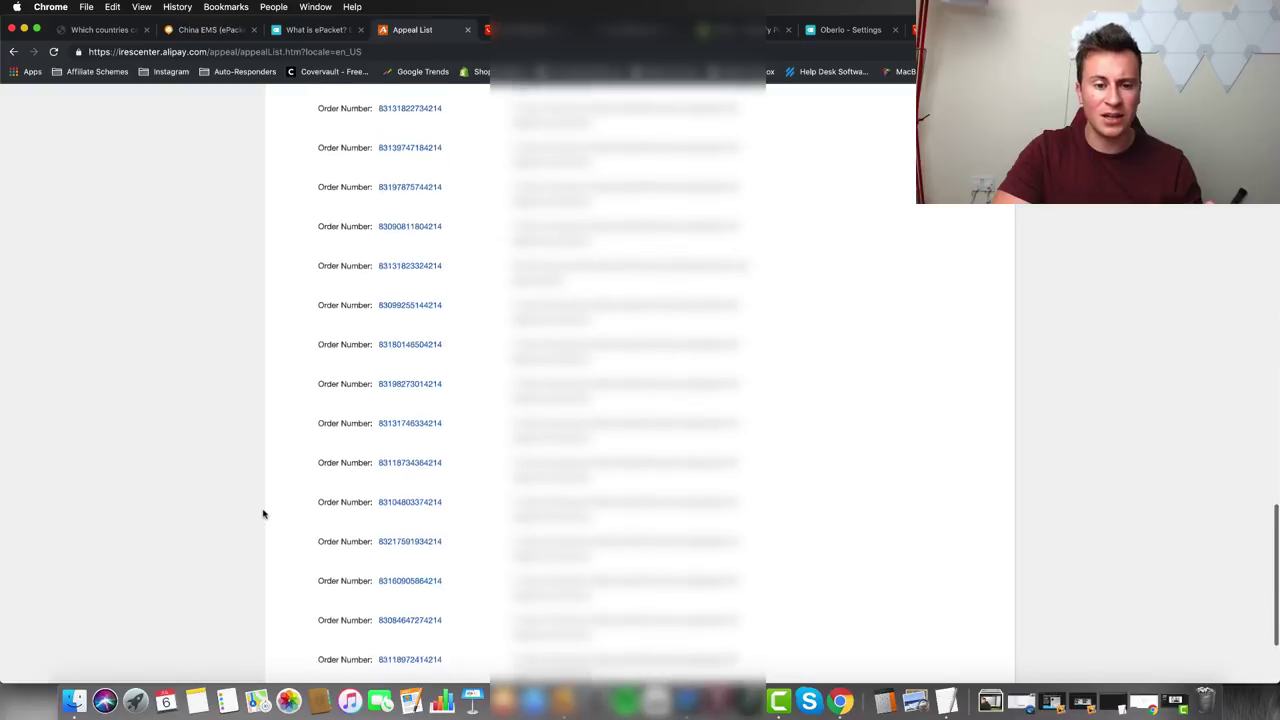
scroll(238, 435, up, 8)
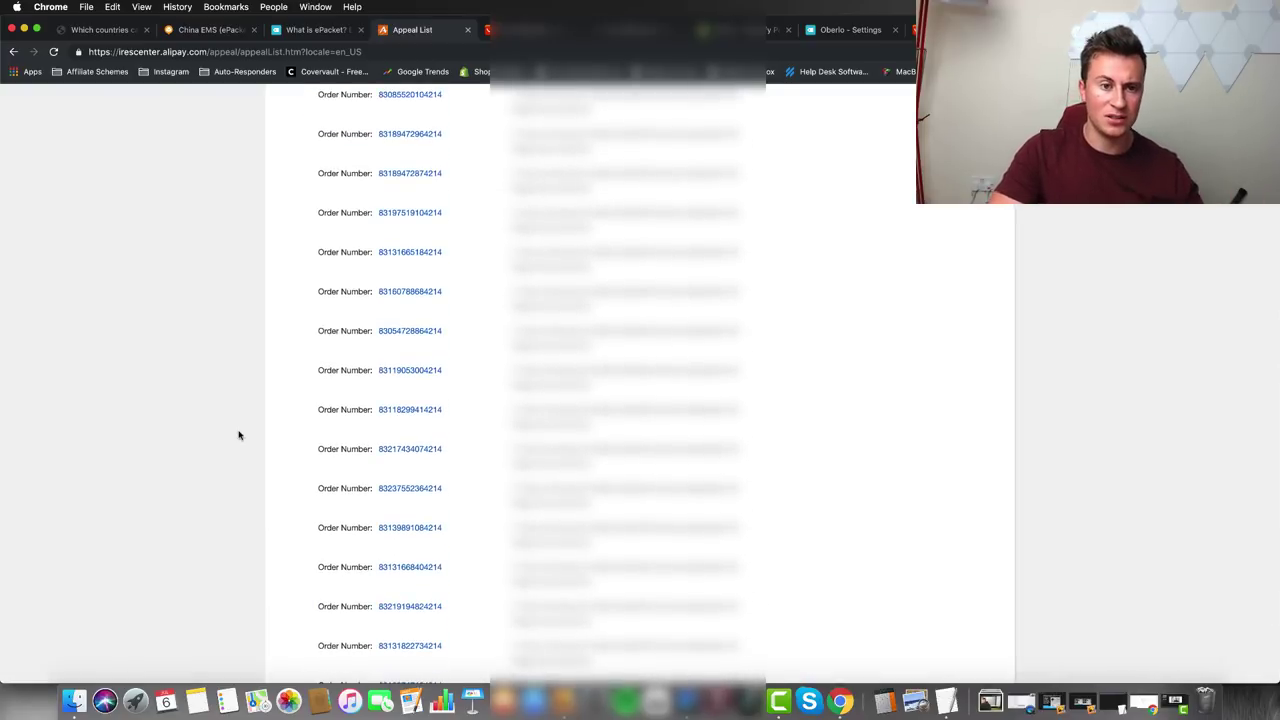
scroll(238, 435, down, 8)
scroll(238, 435, up, 2)
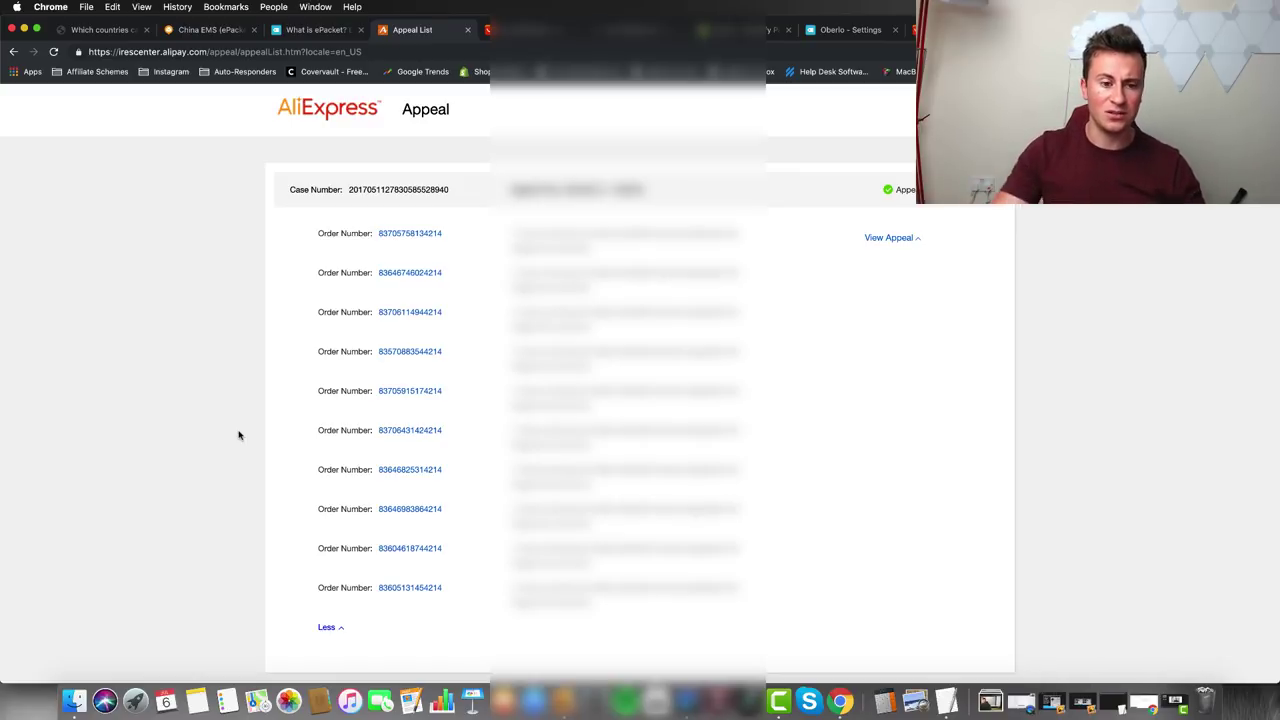
scroll(239, 435, down, 10)
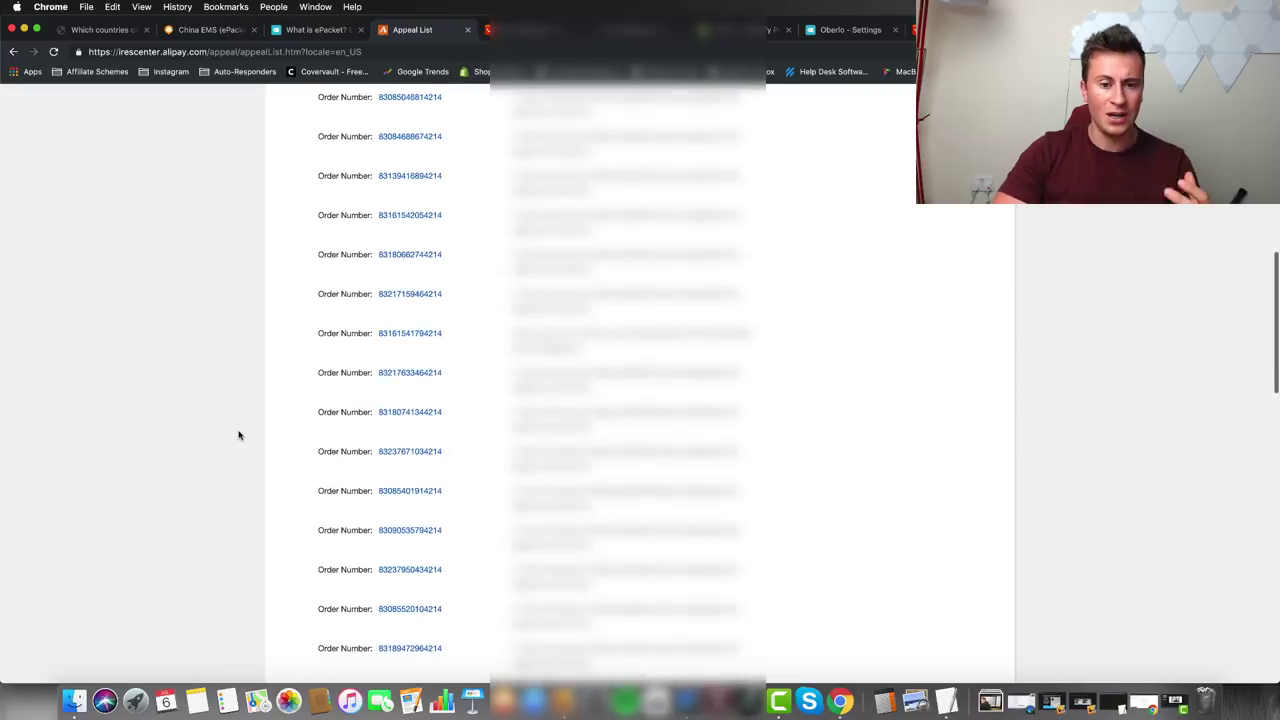
scroll(239, 435, down, 3)
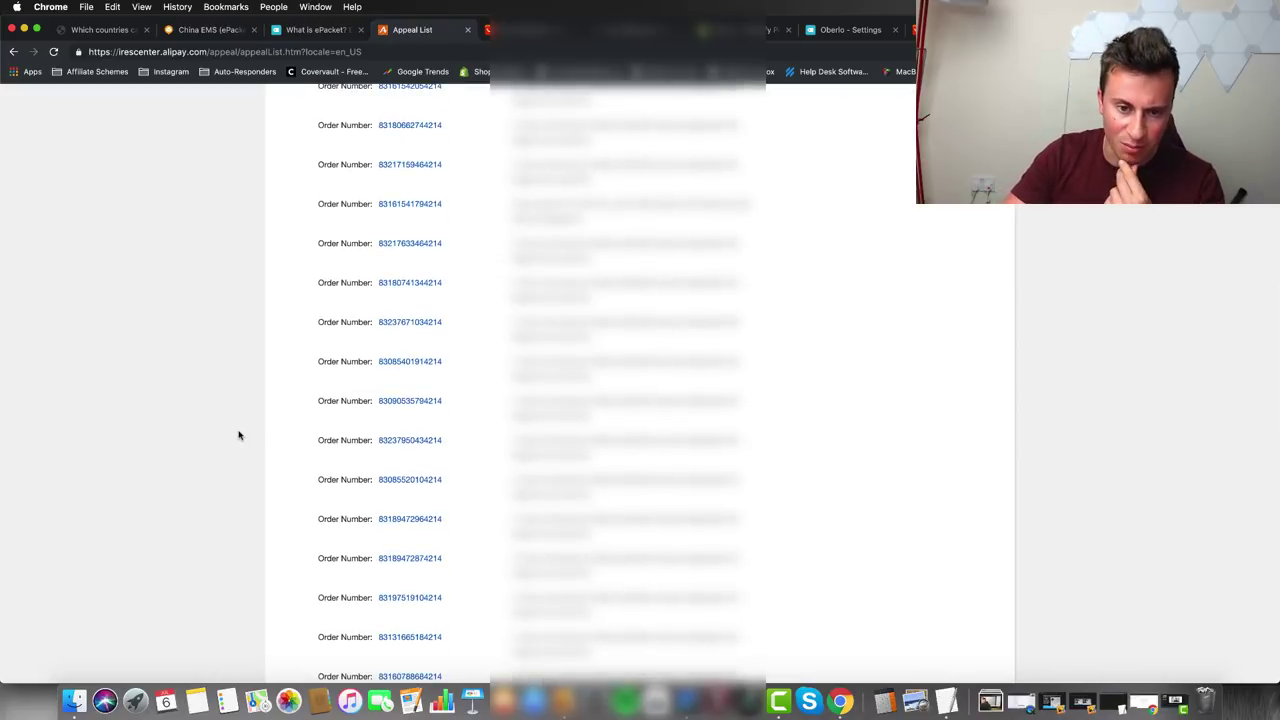
scroll(253, 413, down, 7)
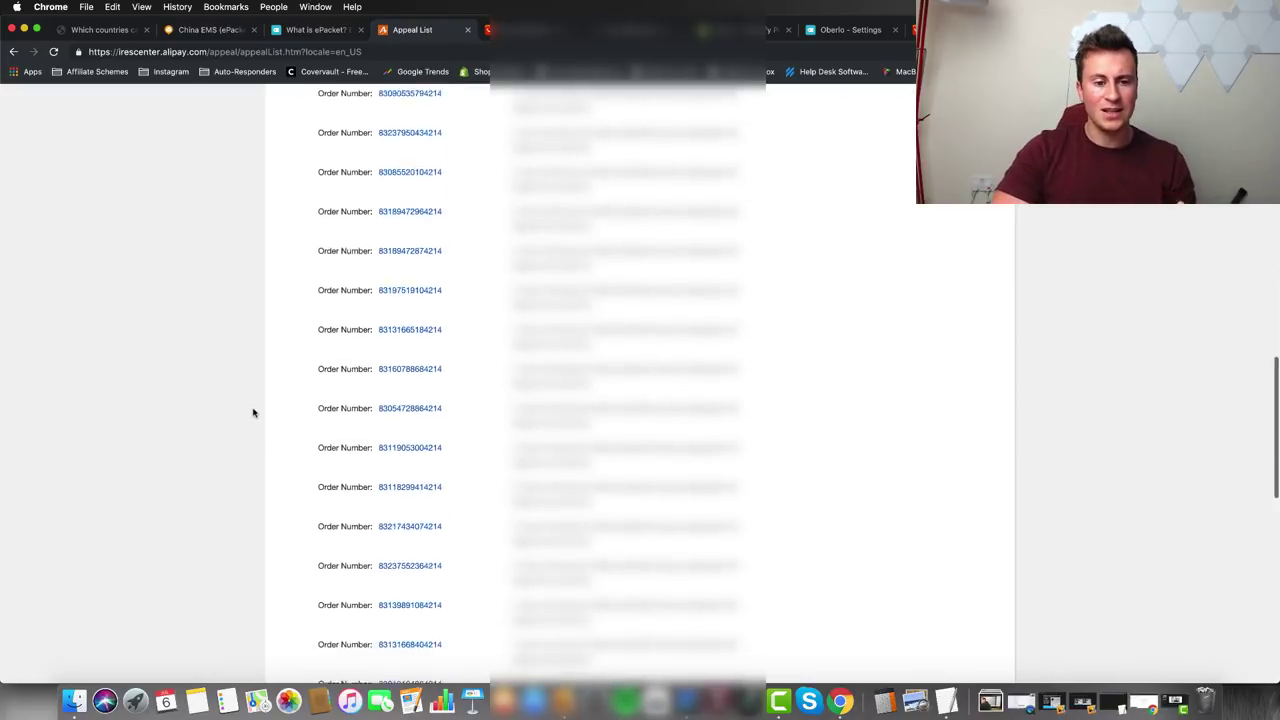
scroll(253, 413, up, 7)
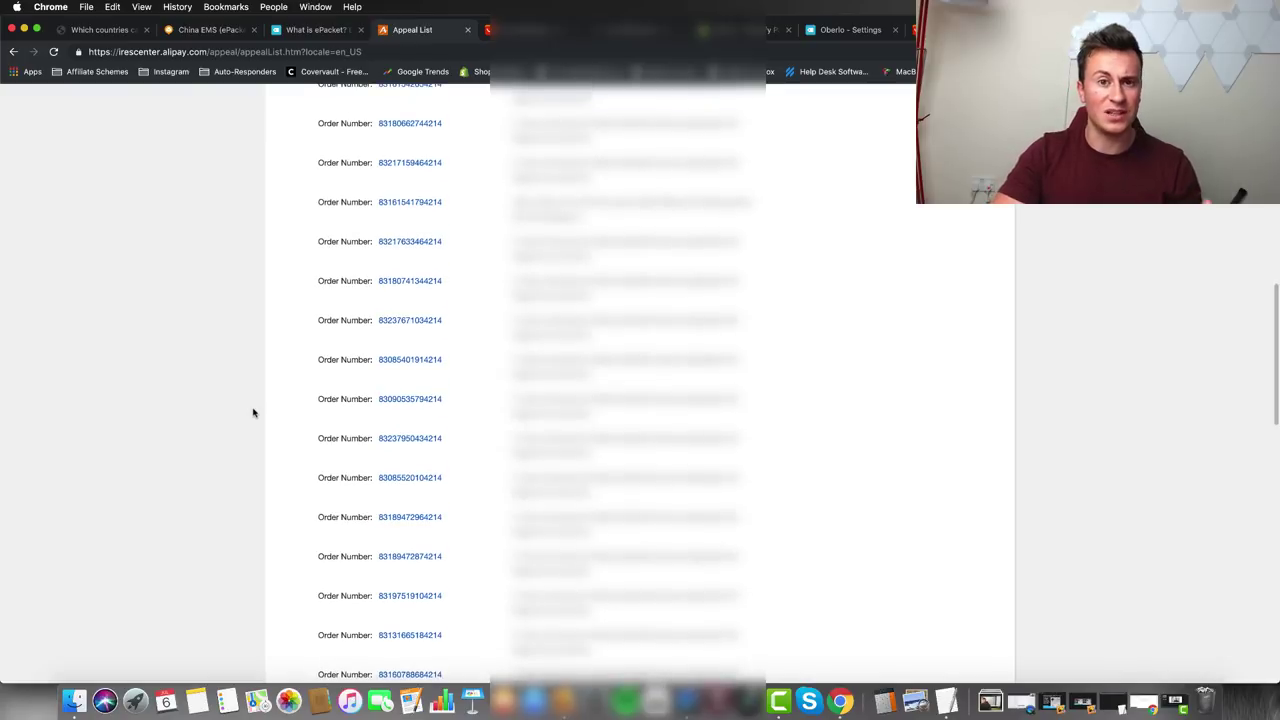
click(520, 30)
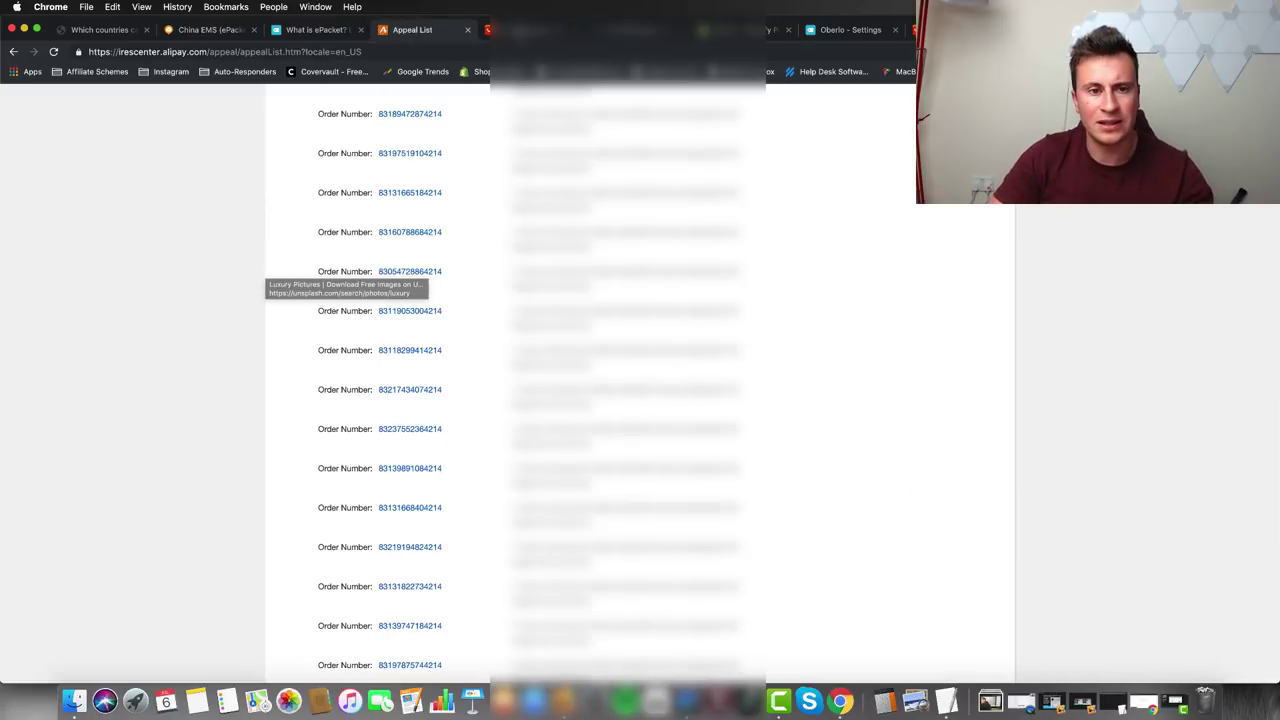
click(523, 30)
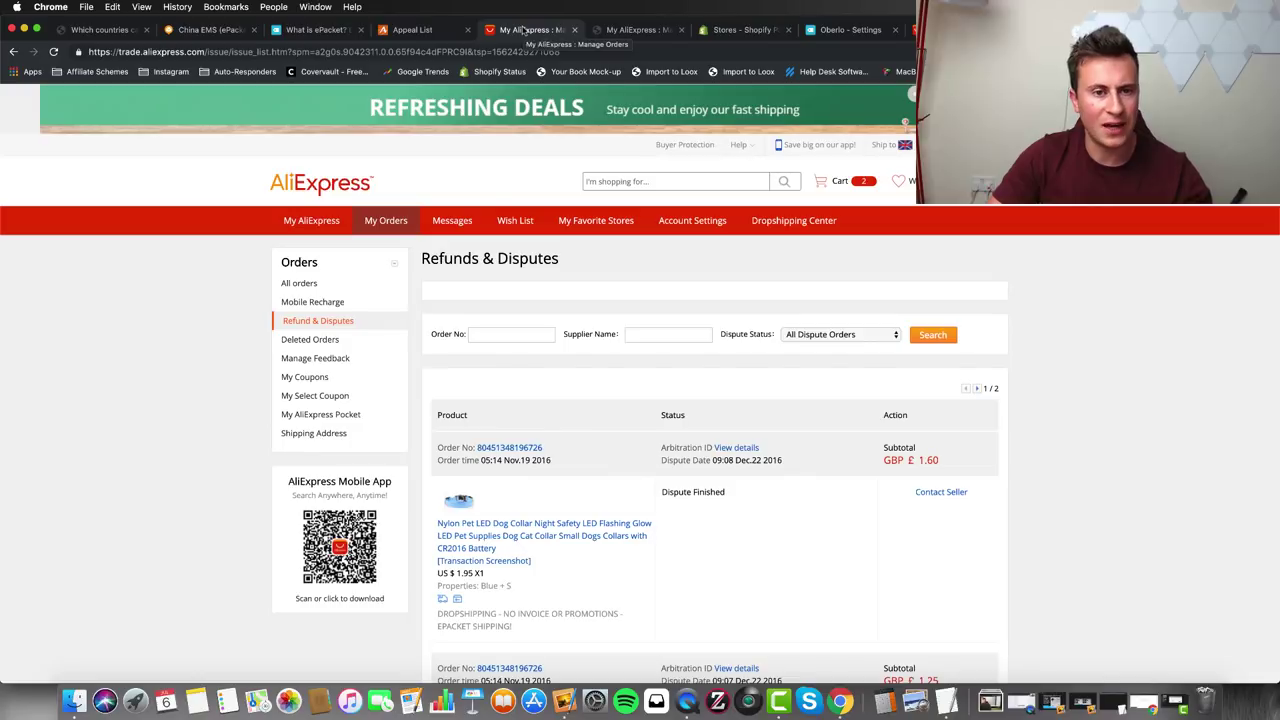
scroll(417, 285, down, 1)
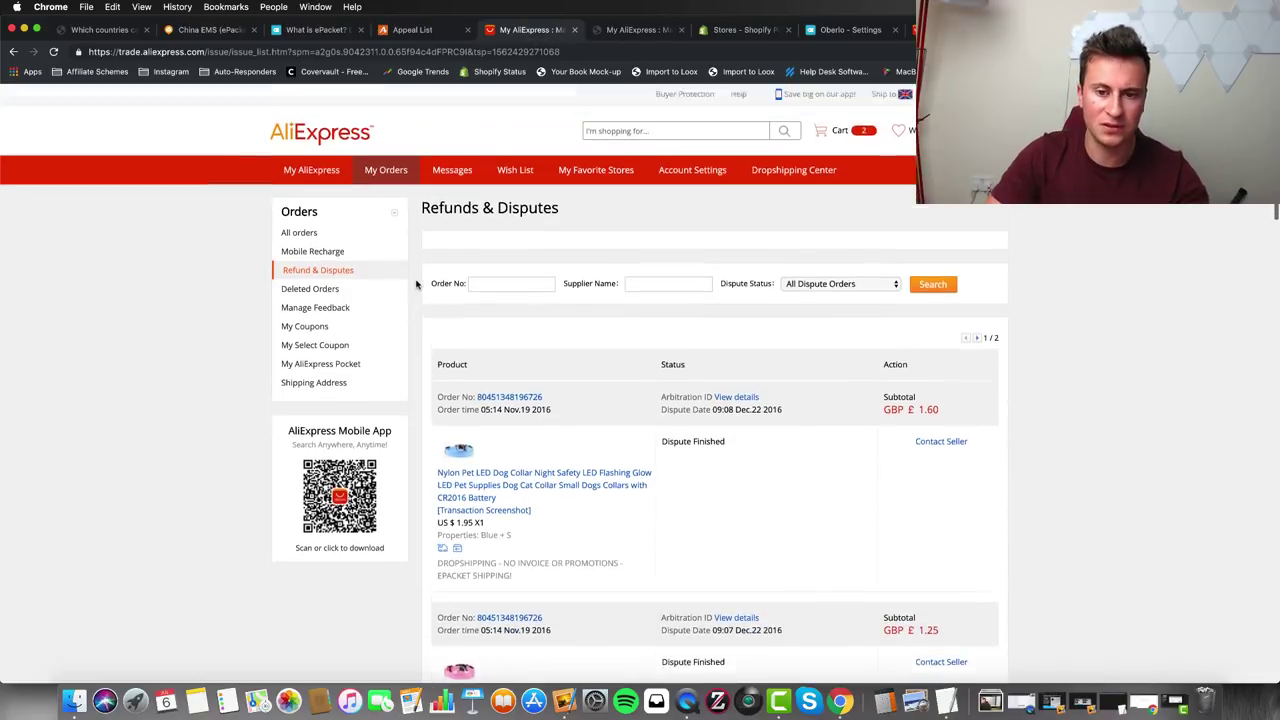
scroll(417, 285, up, 1)
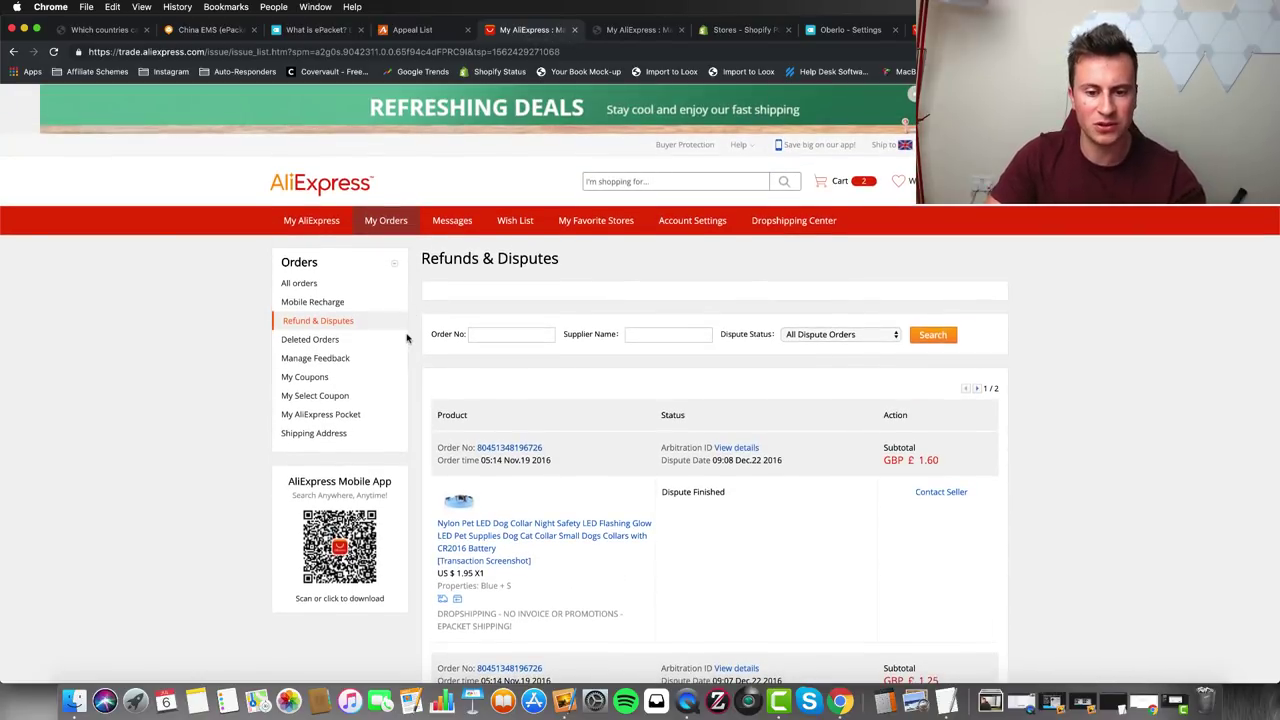
scroll(406, 338, down, 2)
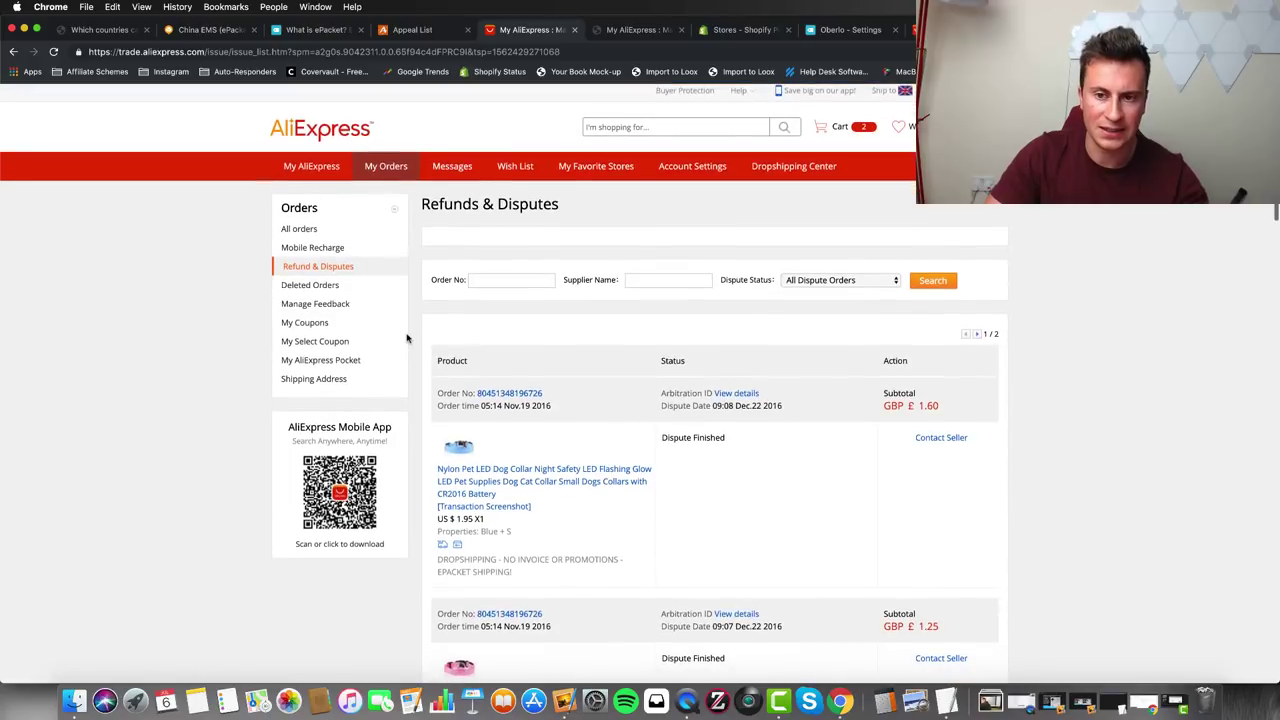
scroll(406, 338, down, 7)
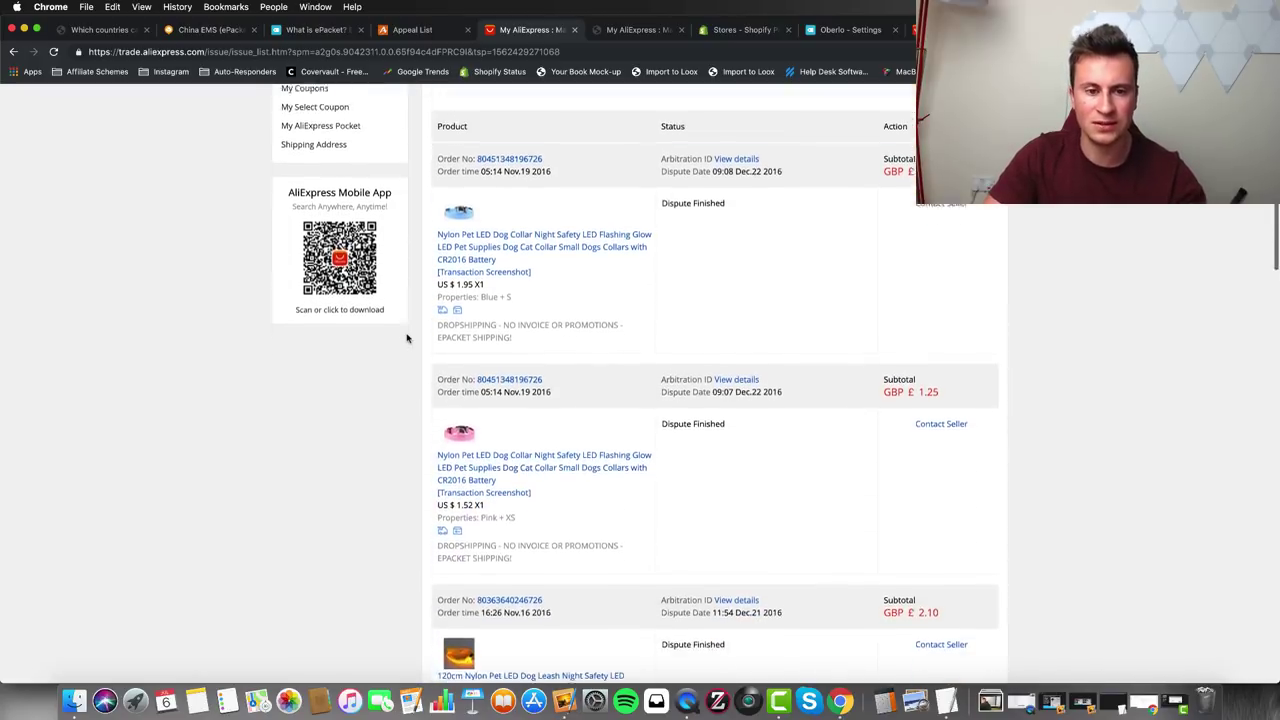
scroll(406, 338, up, 4)
scroll(416, 203, down, 1)
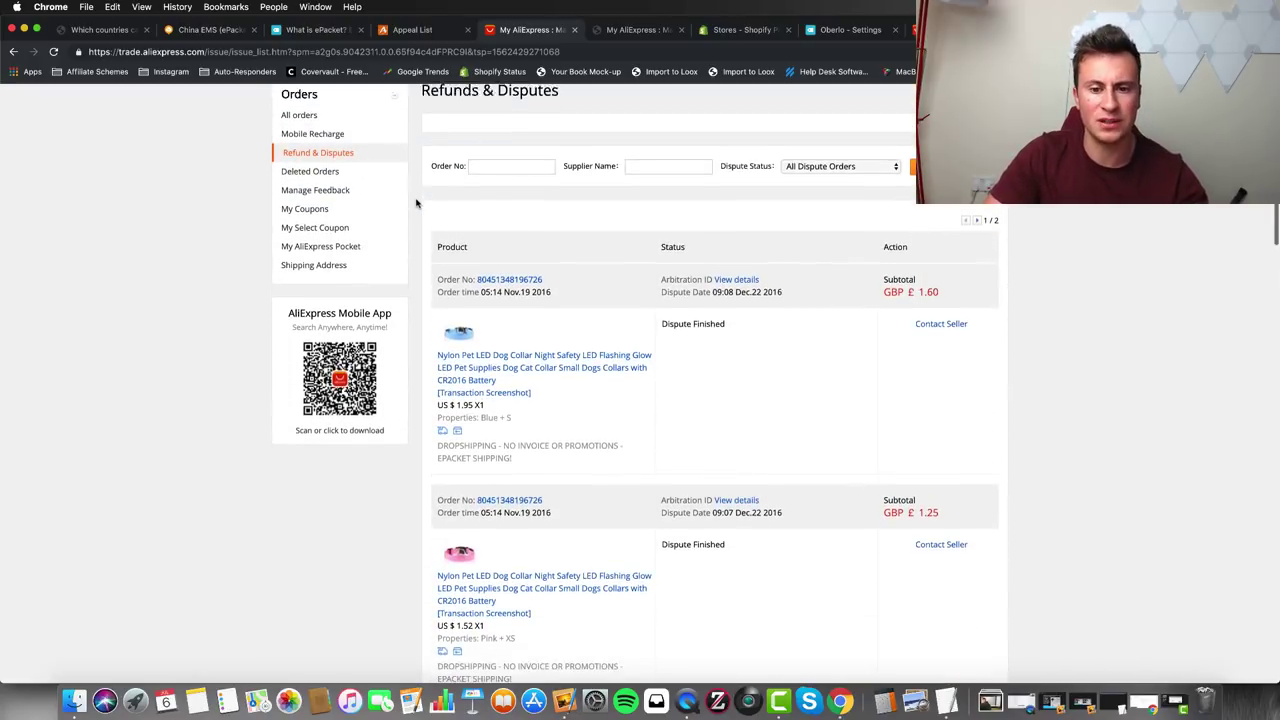
scroll(416, 203, down, 1)
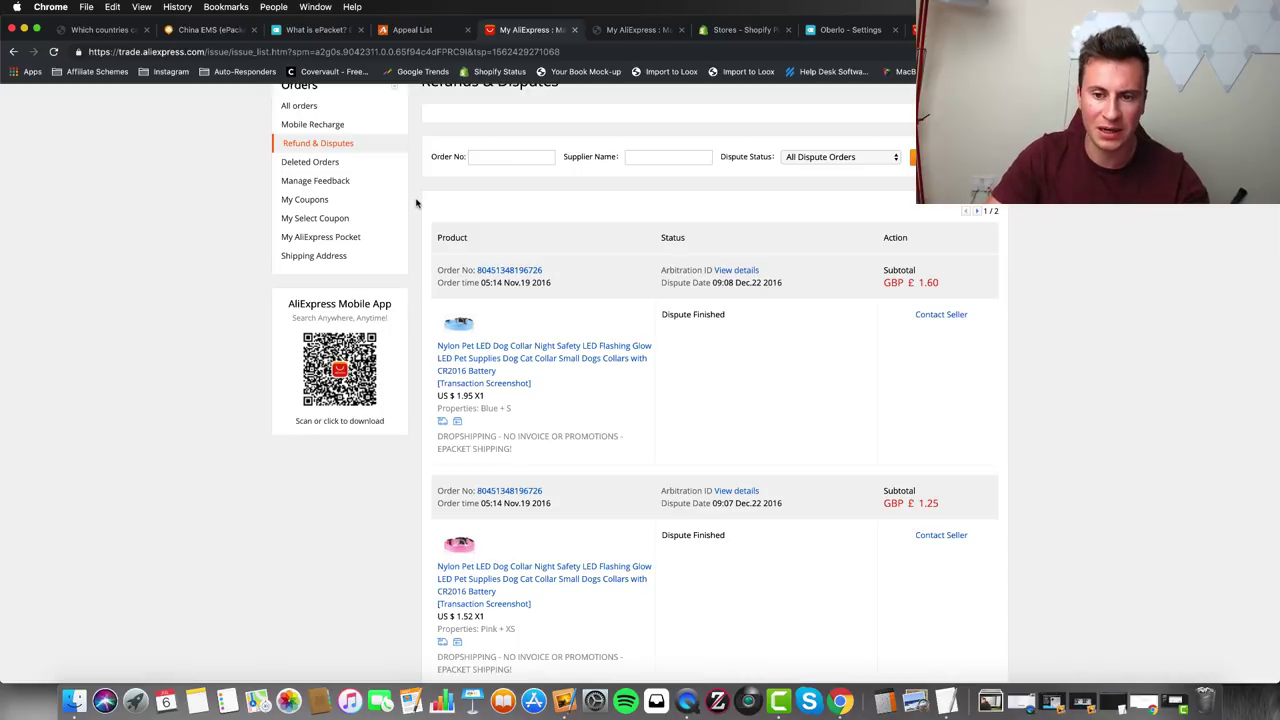
scroll(416, 203, down, 15)
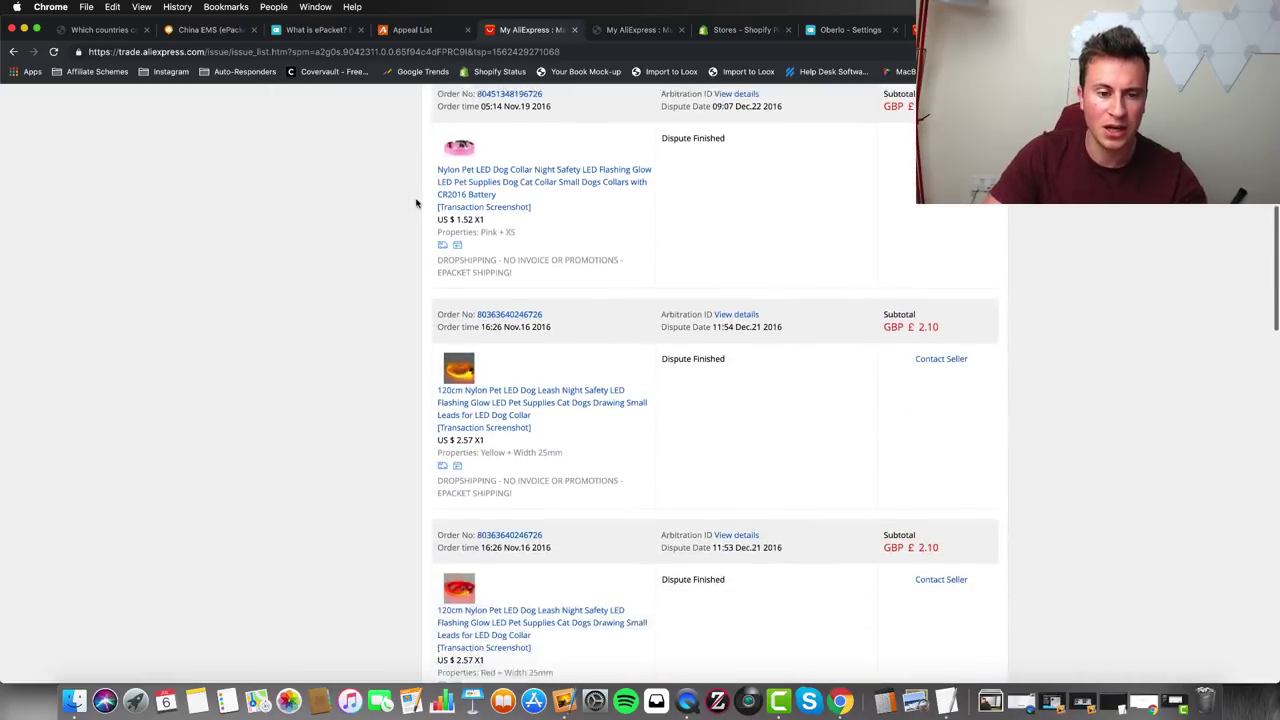
scroll(416, 203, down, 10)
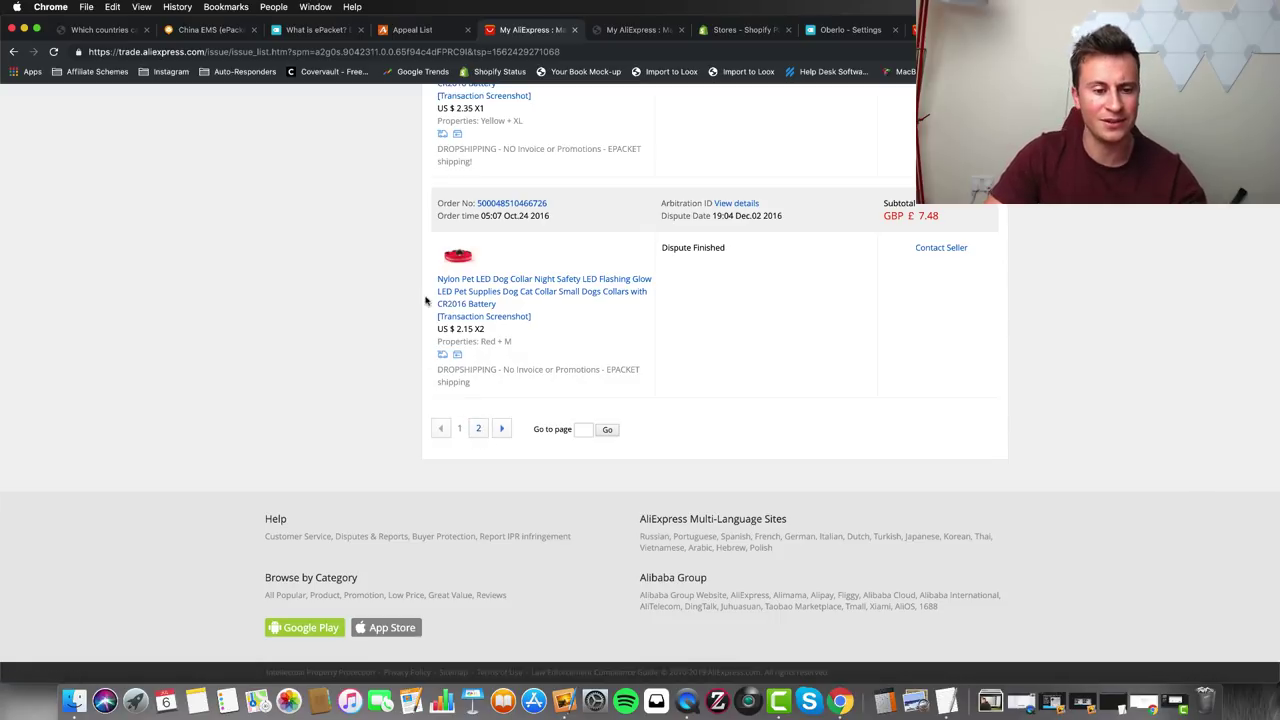
scroll(421, 279, up, 20)
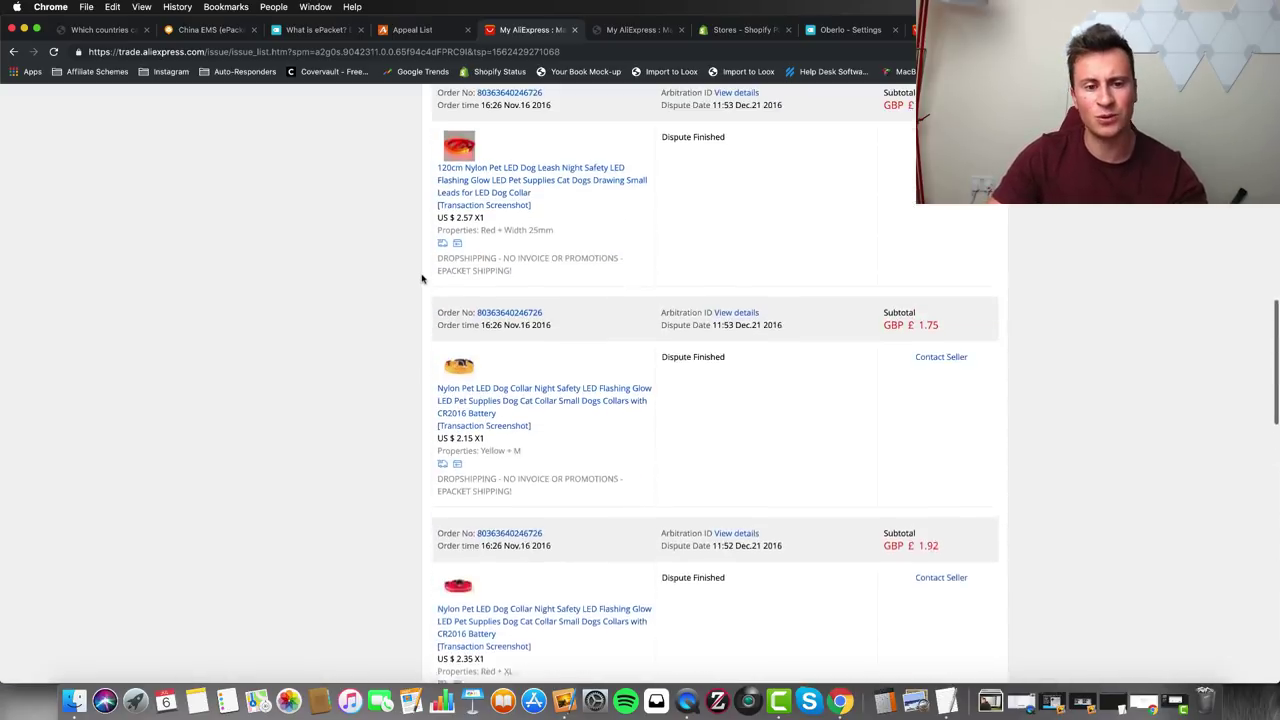
scroll(421, 279, up, 3)
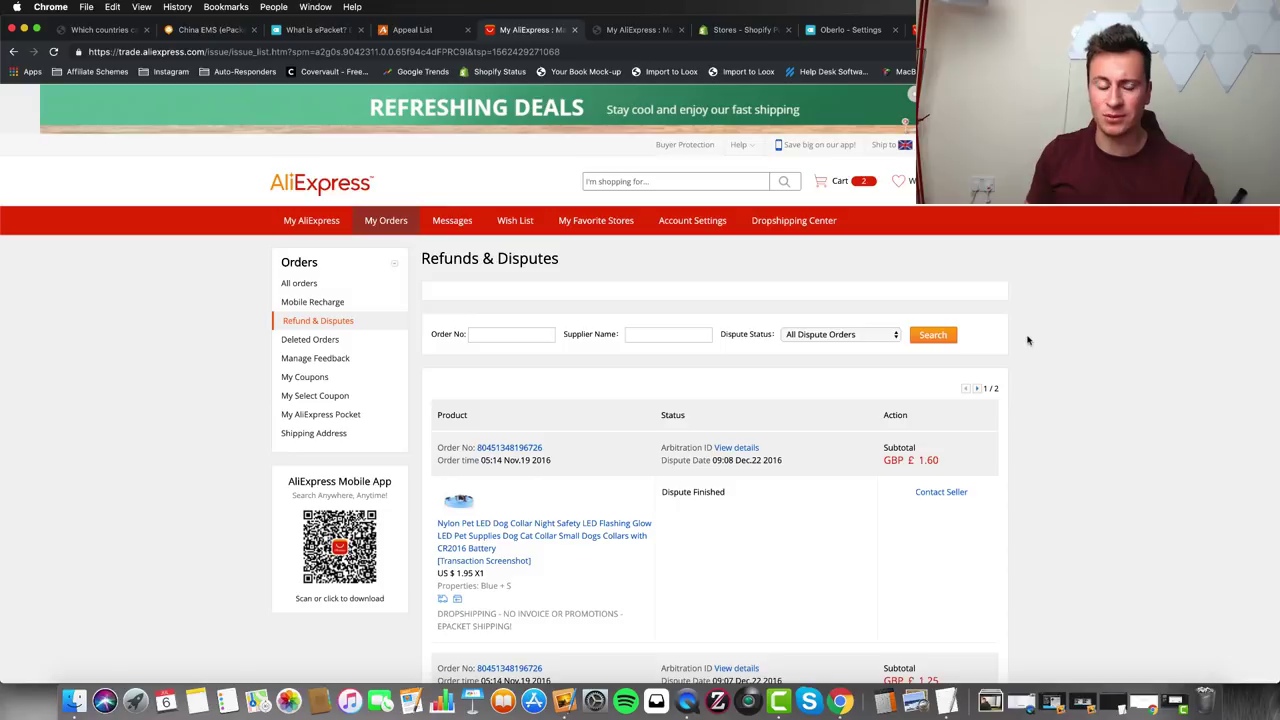
Step: Scroll through the finished disputes, including the £1.60 Nylon Pet LED Dog Collar, and back up
scroll(1027, 341, down, 3)
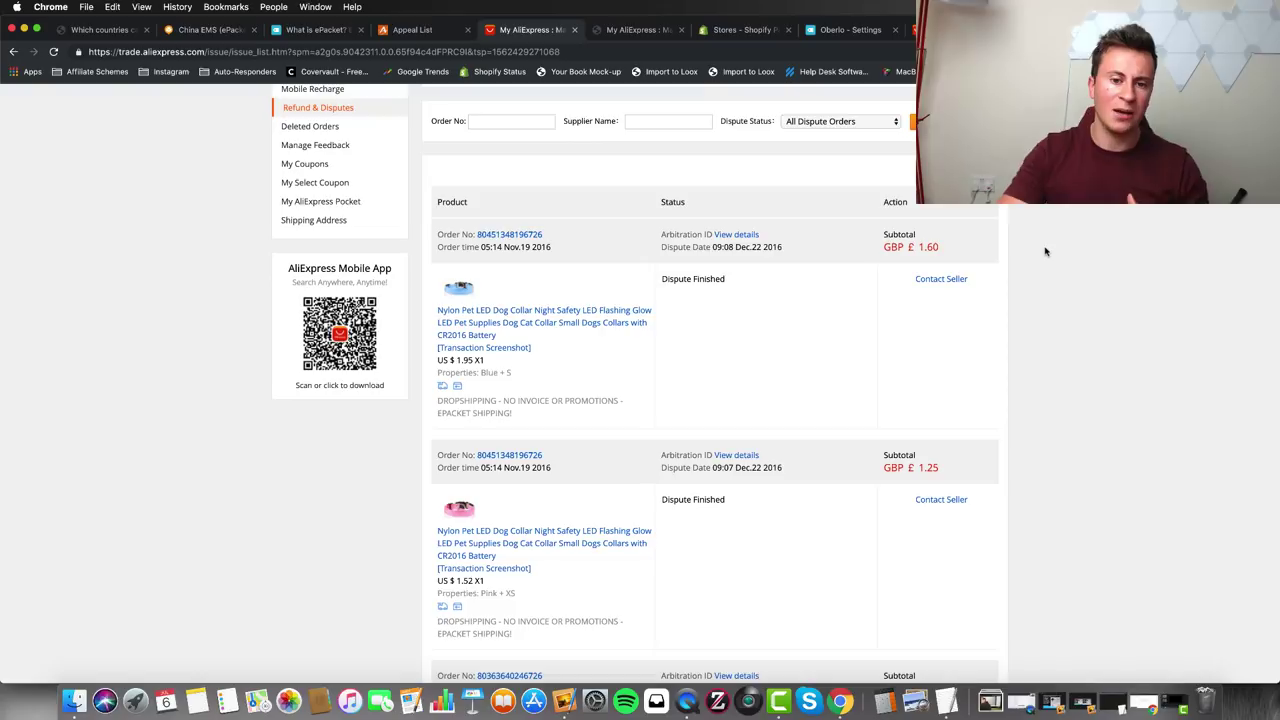
scroll(1045, 251, down, 1)
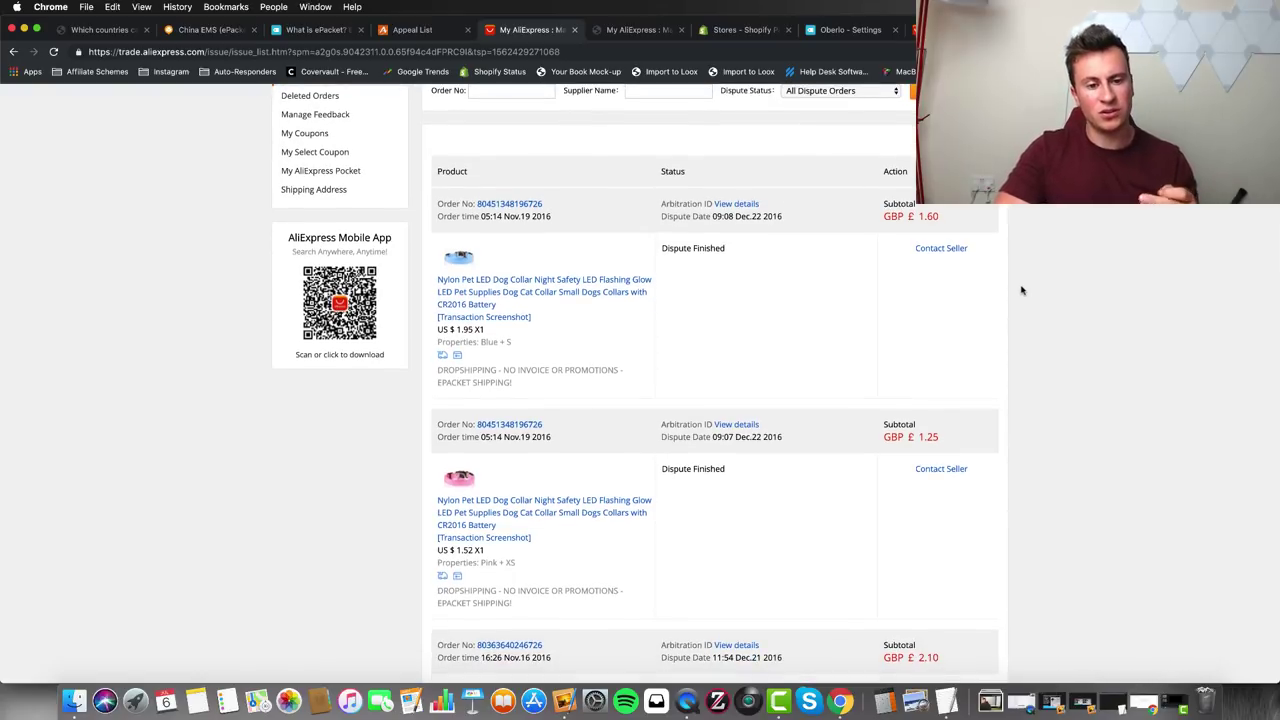
scroll(1025, 304, down, 1)
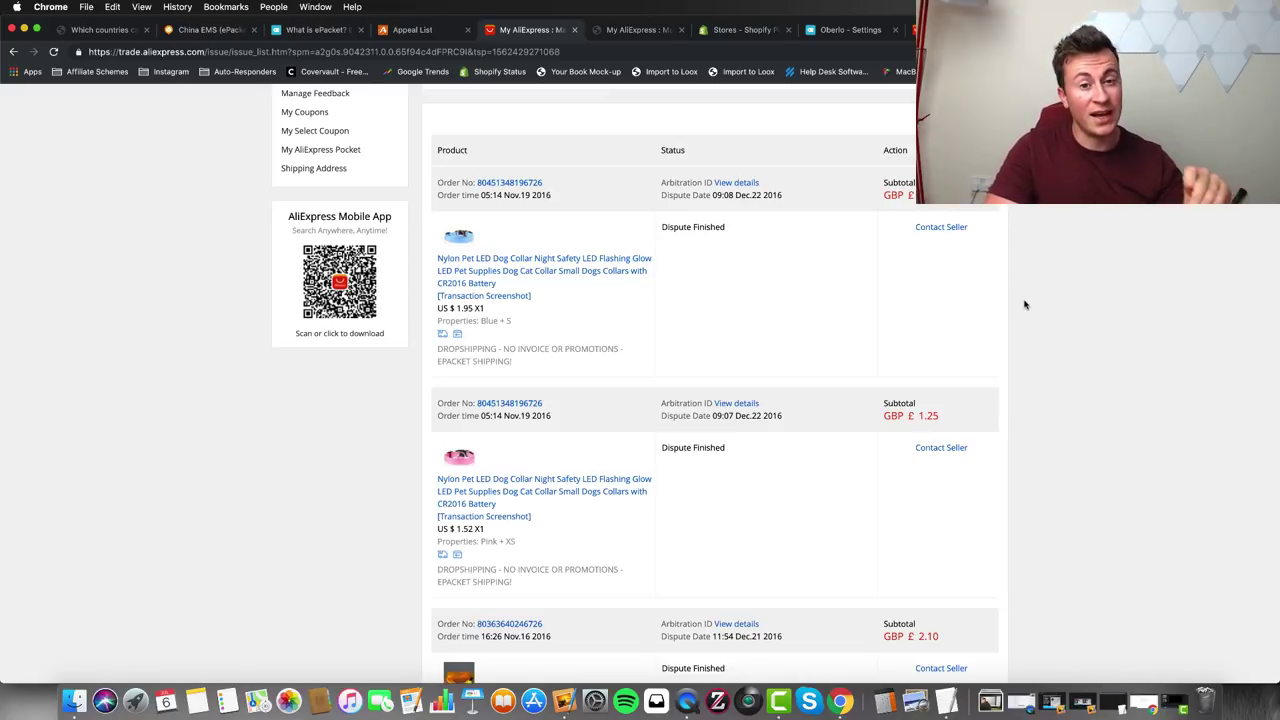
scroll(1025, 304, down, 1)
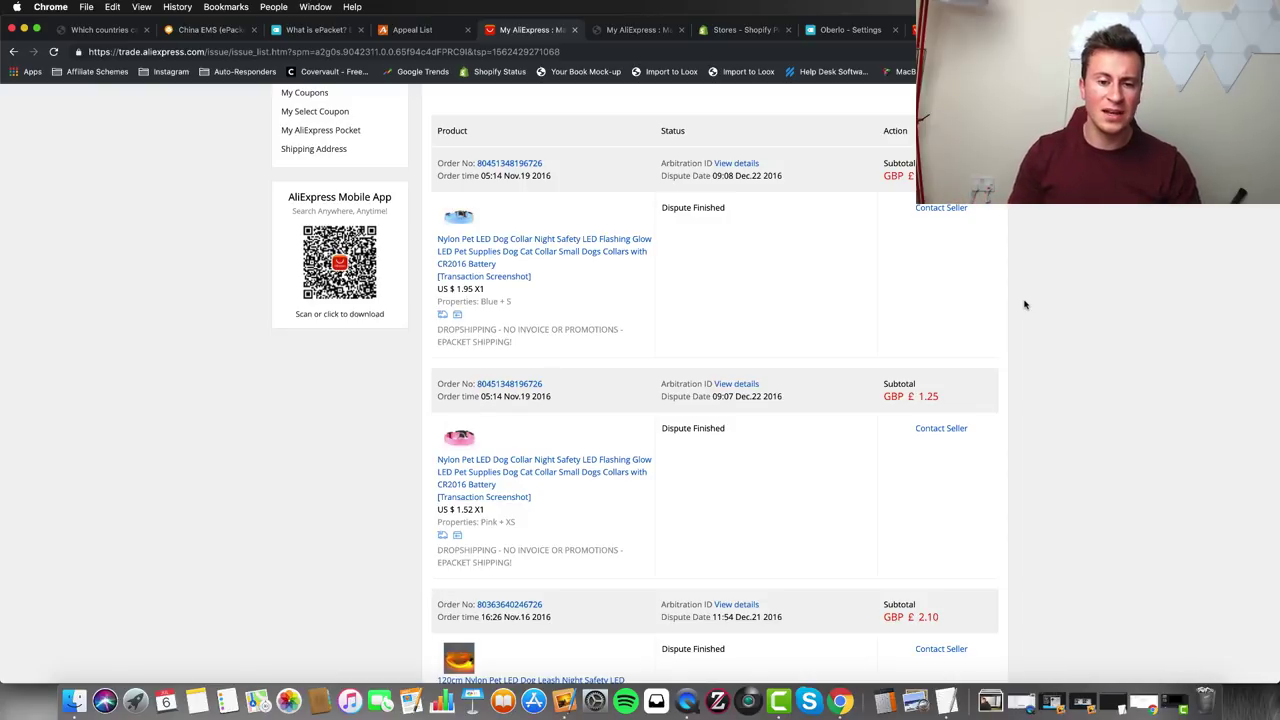
scroll(1024, 305, down, 1)
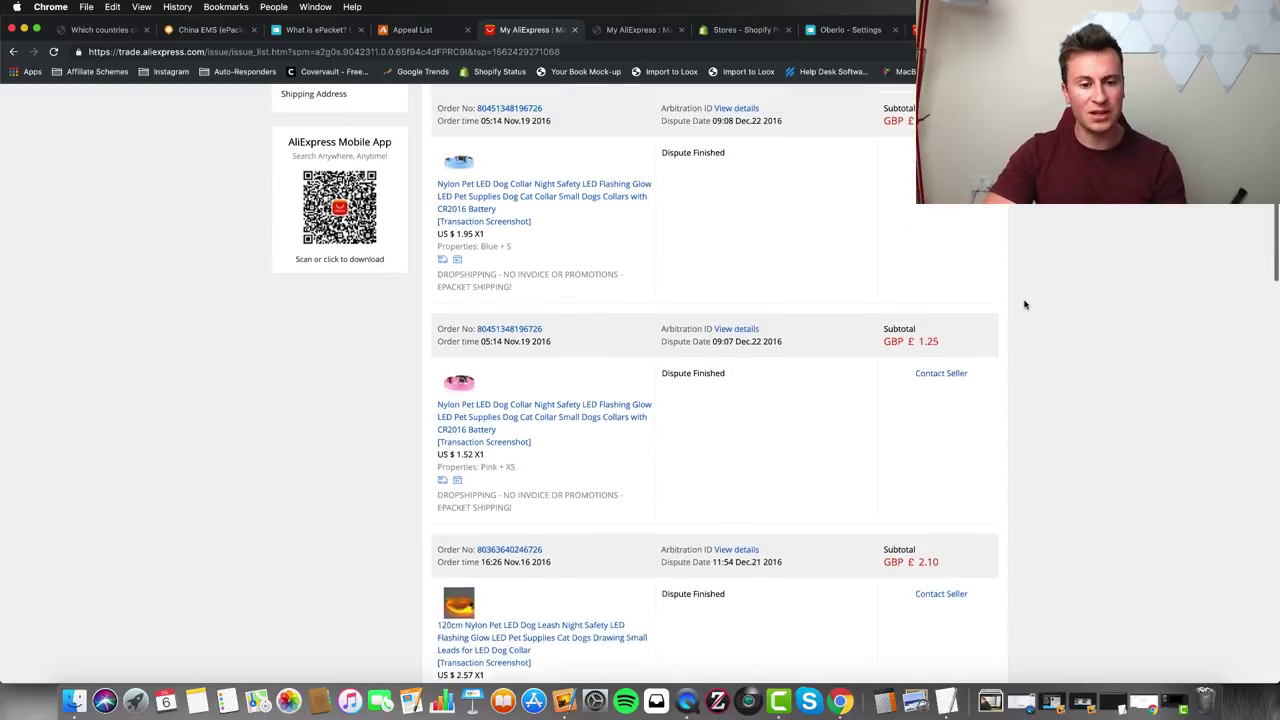
scroll(1024, 305, down, 5)
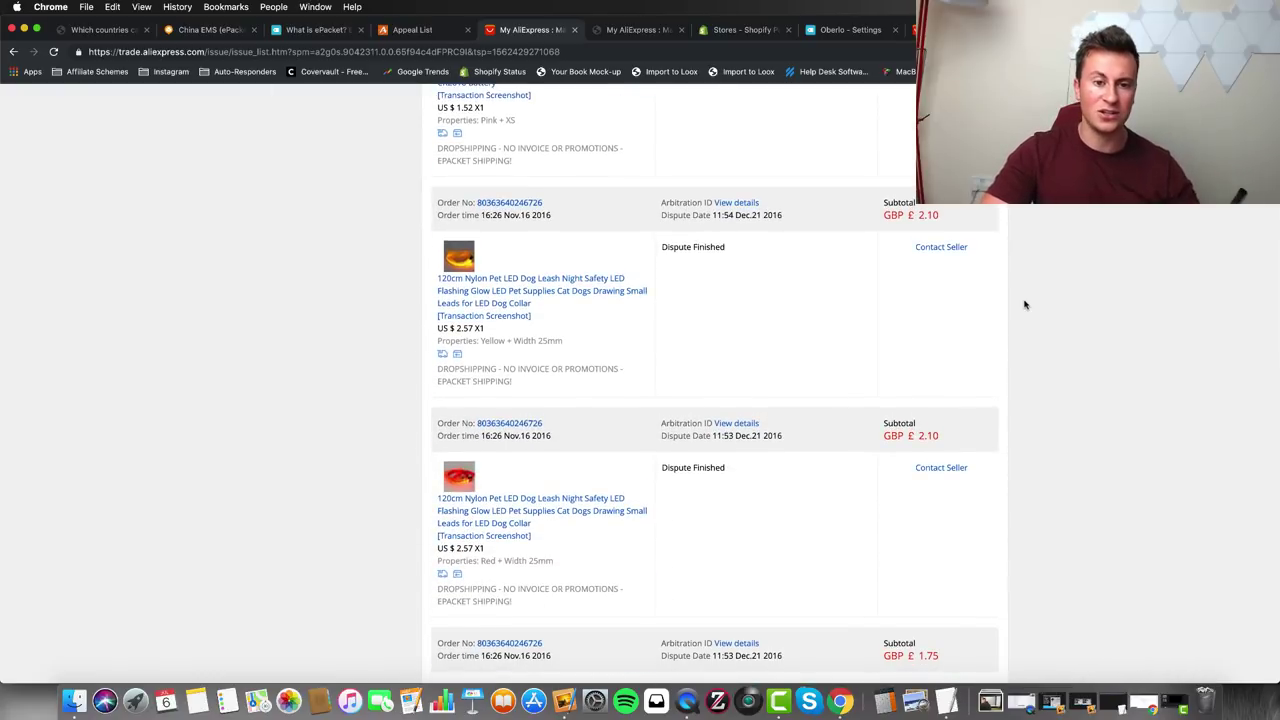
scroll(1024, 305, down, 3)
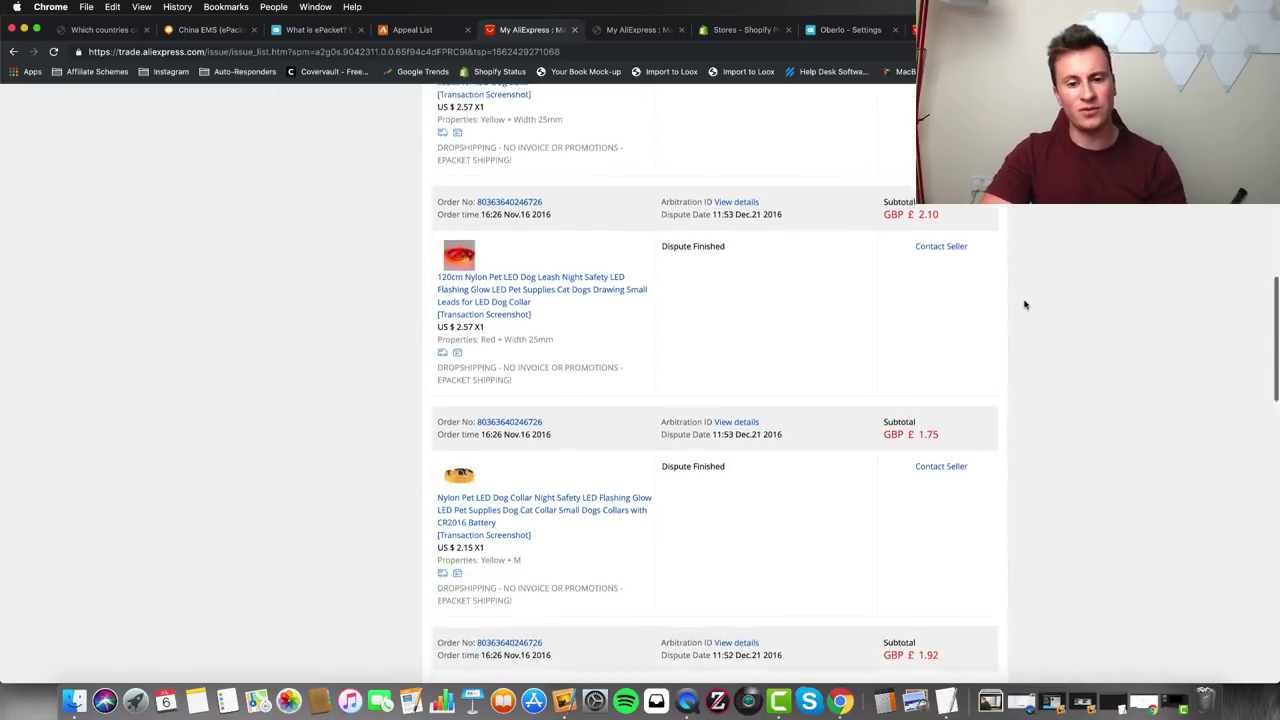
scroll(1024, 305, up, 10)
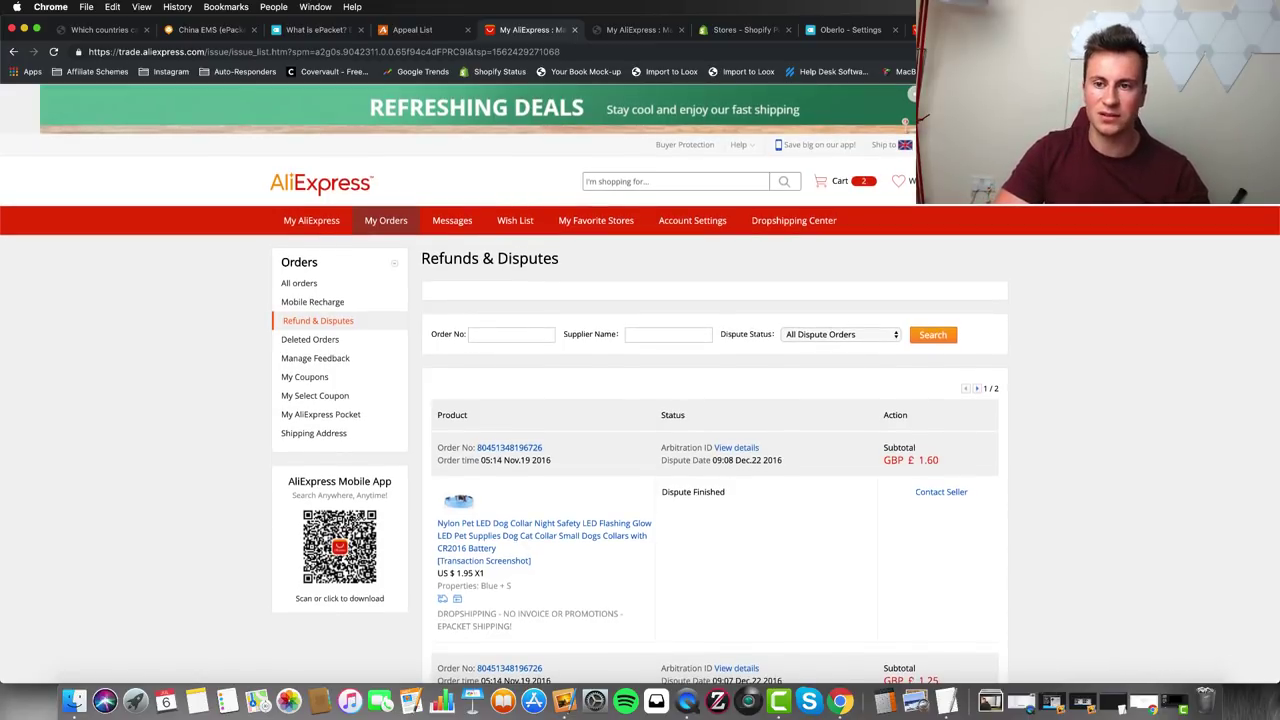
Step: Switch to Oberlo settings and inspect the 17track custom shipping tracking URL field
click(847, 30)
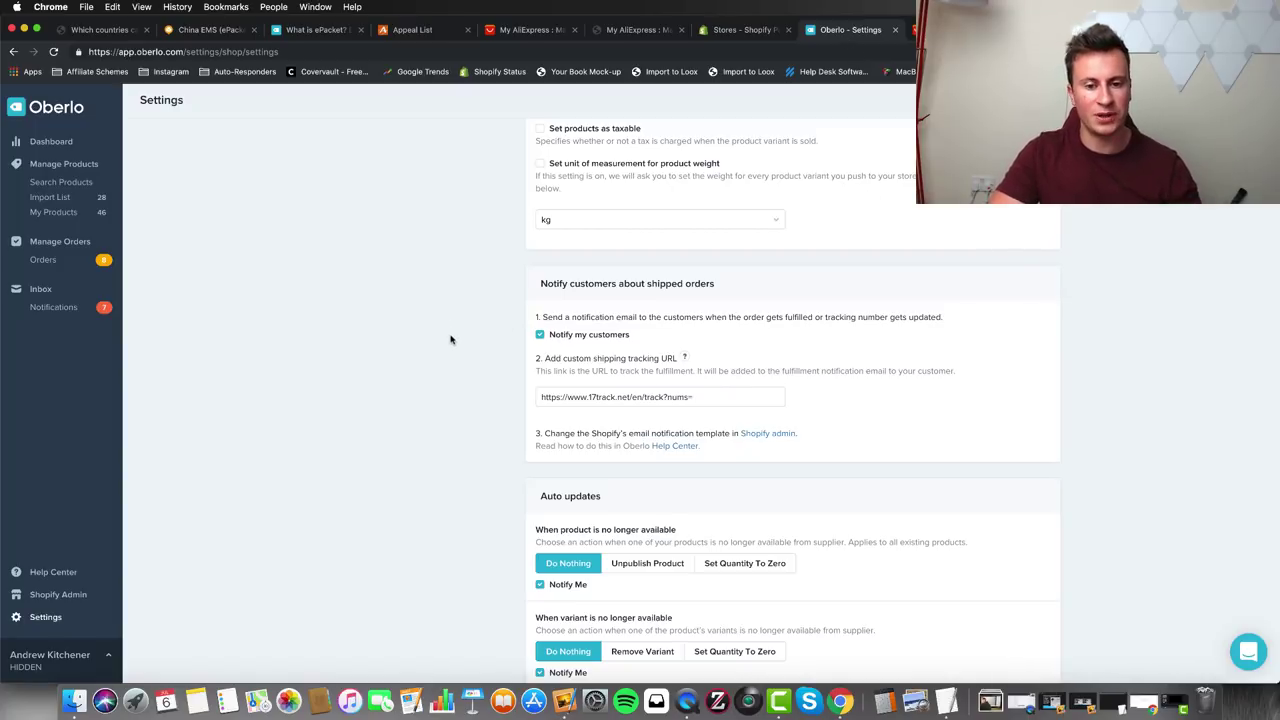
click(702, 402)
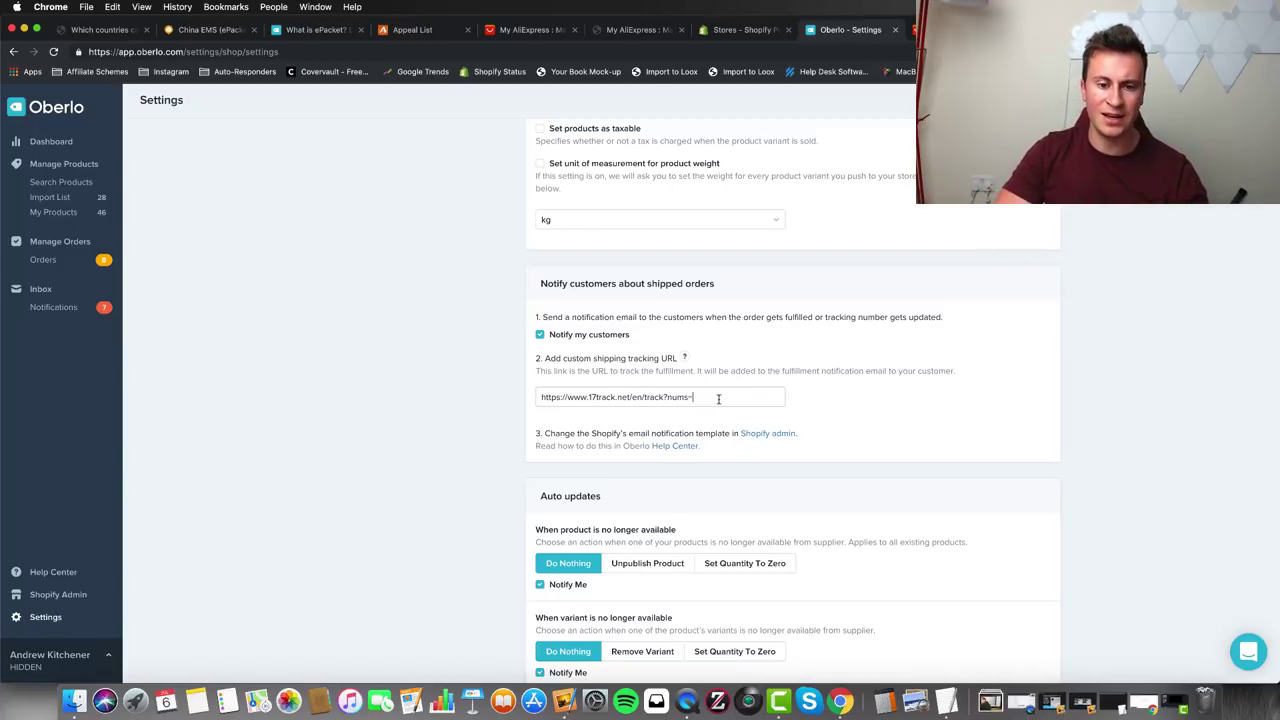
drag(694, 398, 530, 402)
click(696, 398)
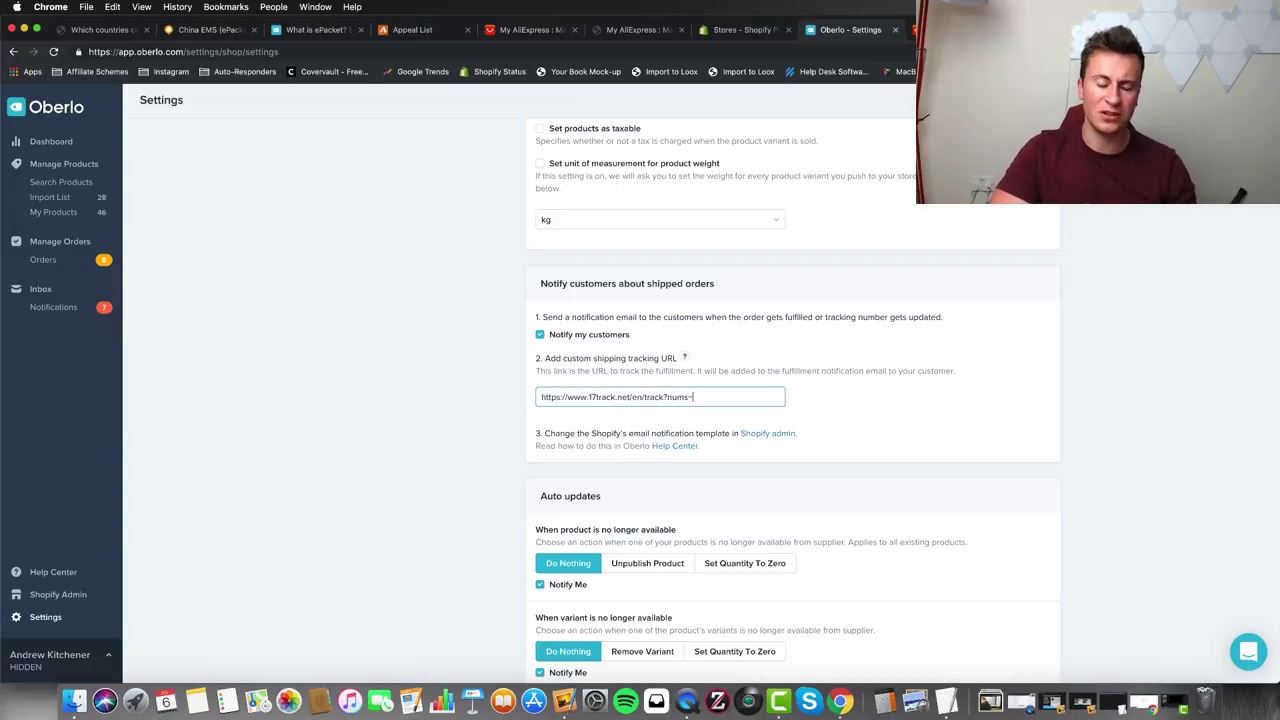
click(822, 408)
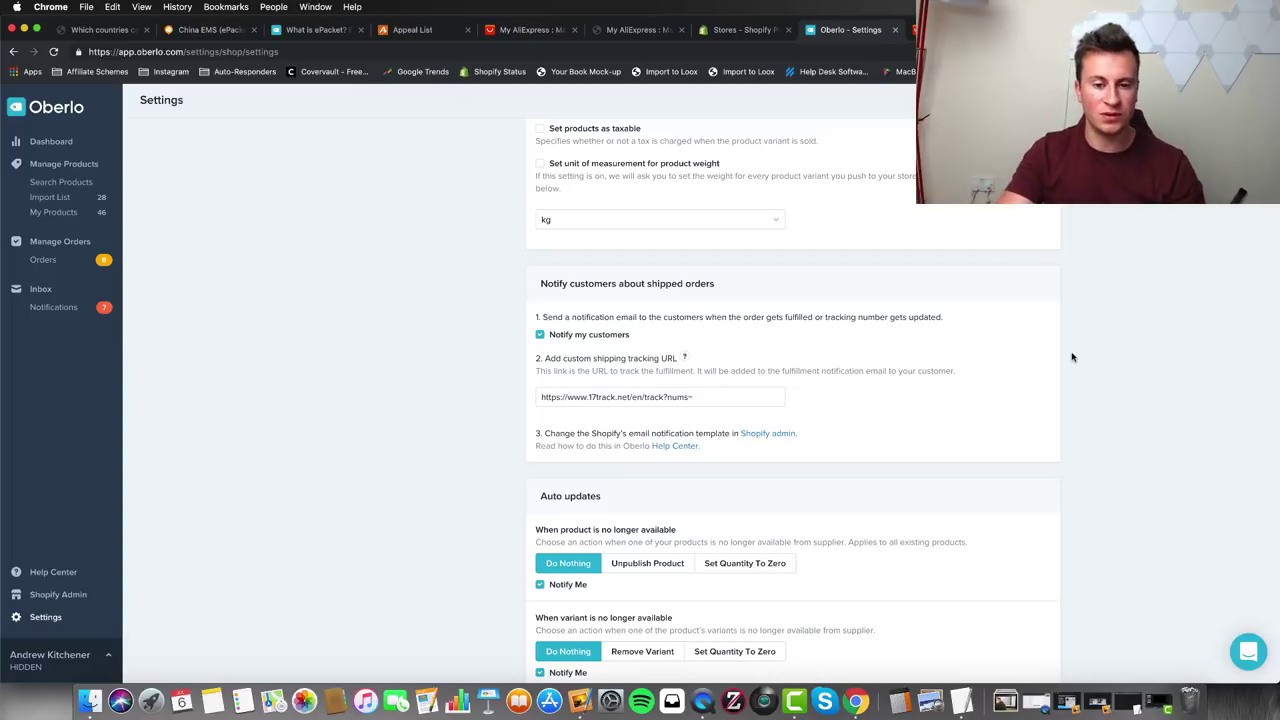
Step: Append a tracking number after nums= in the 17track URL and select the full link
click(735, 396)
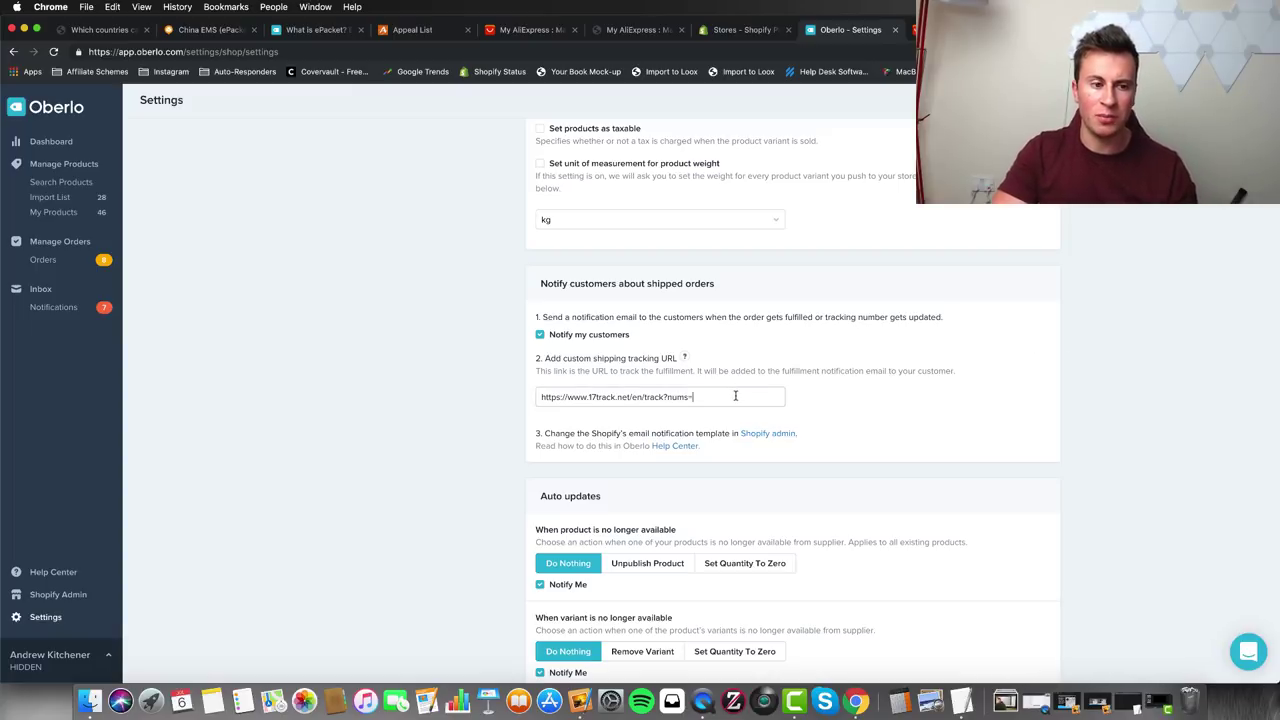
text(LL499424074CN)
drag(765, 397, 522, 401)
key(super+c)
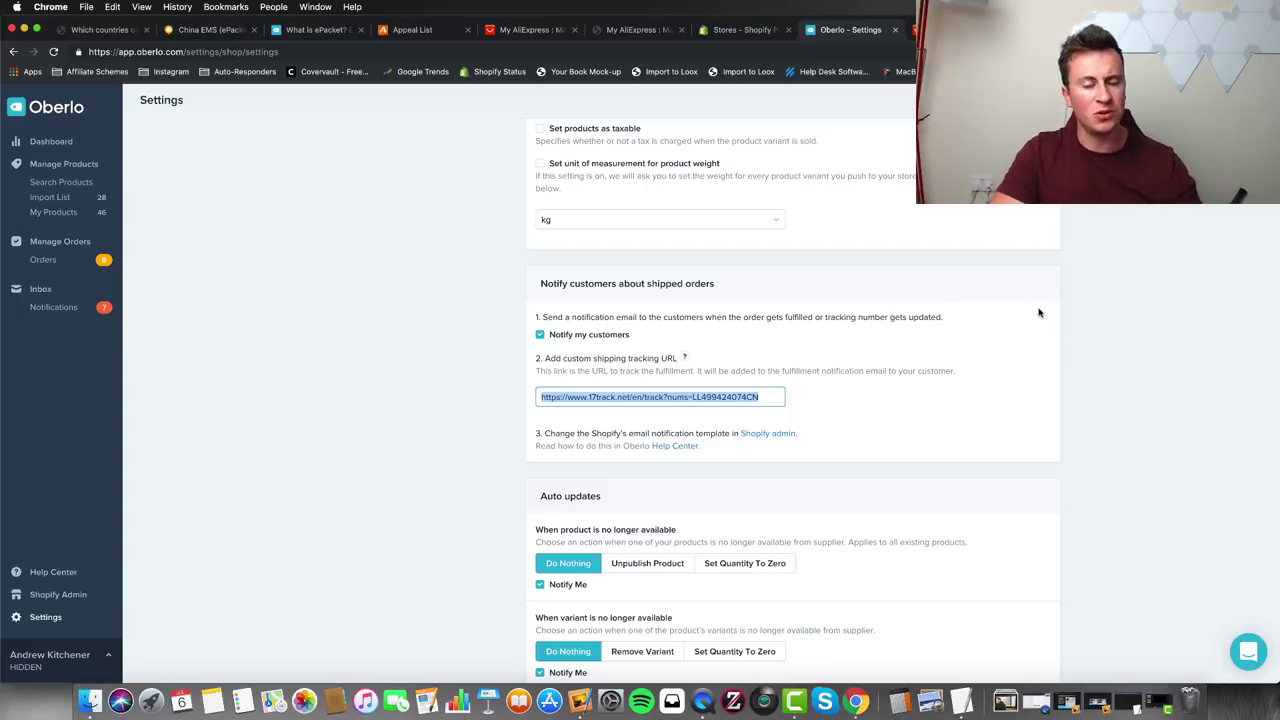
Step: Load the 17track link in a new tab, showing the package in transit from China to Canada
key(super+t)
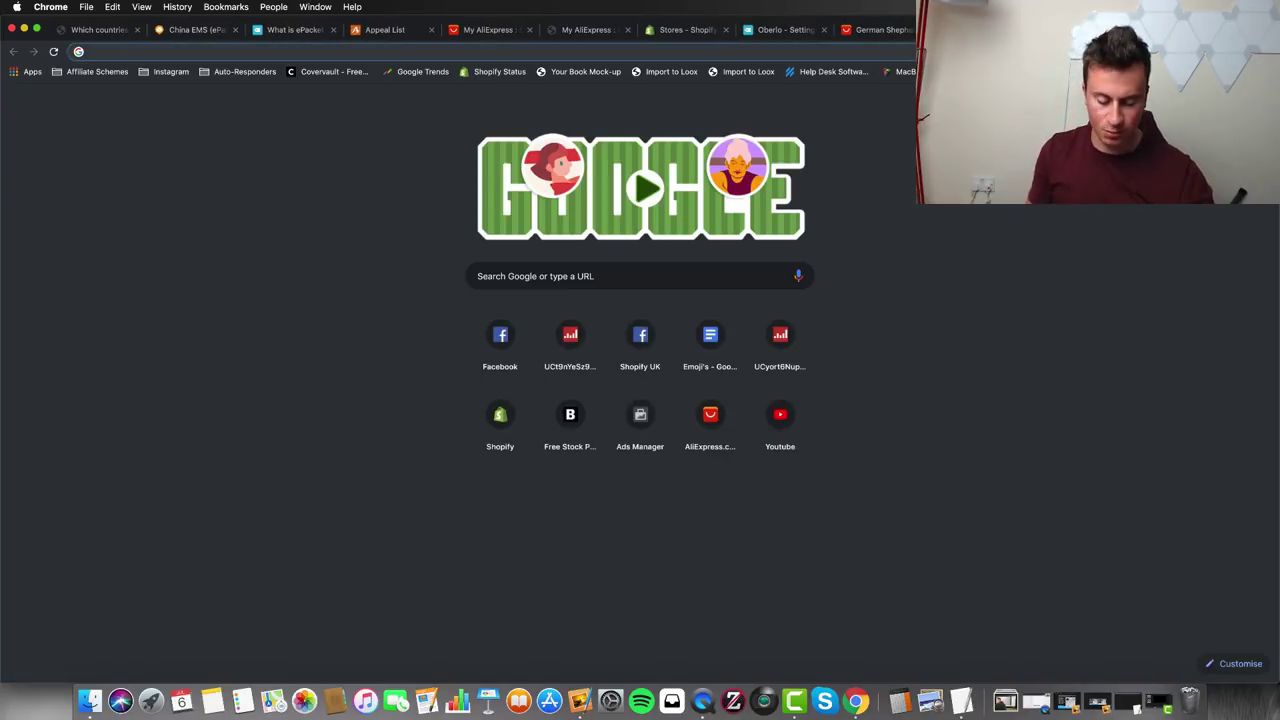
key(super+v)
key(Return)
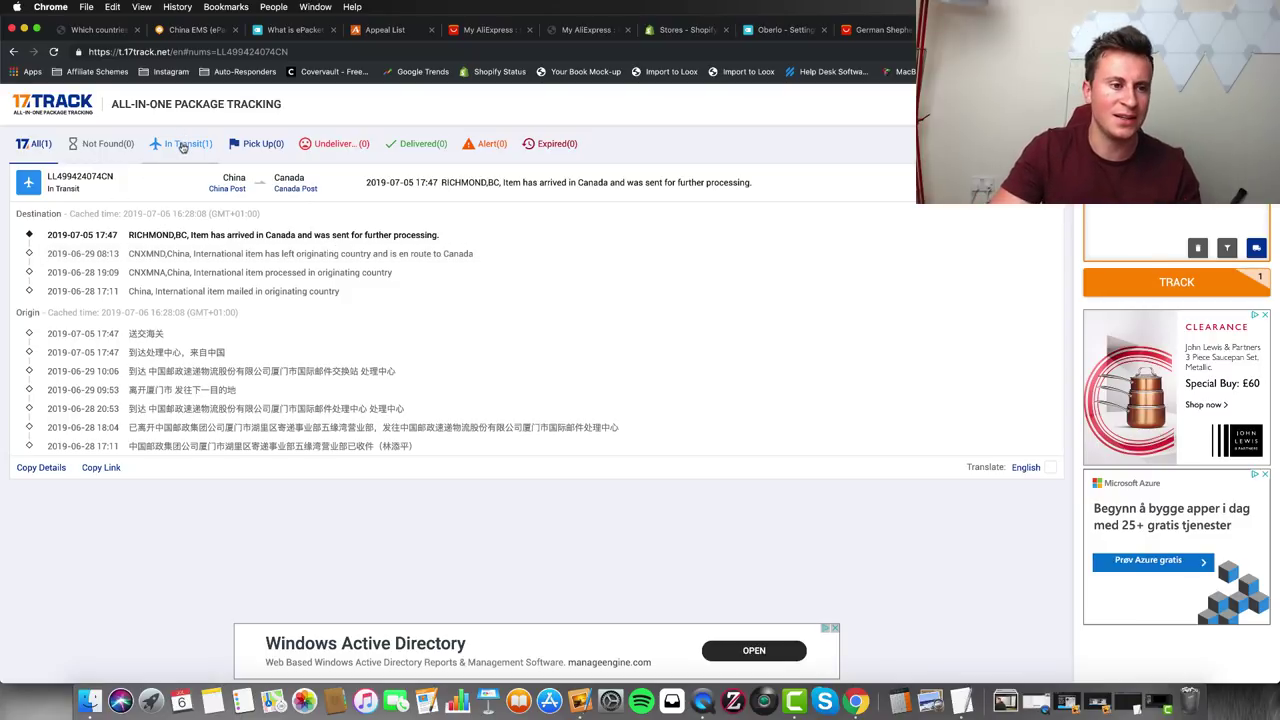
mouse_move(224, 160)
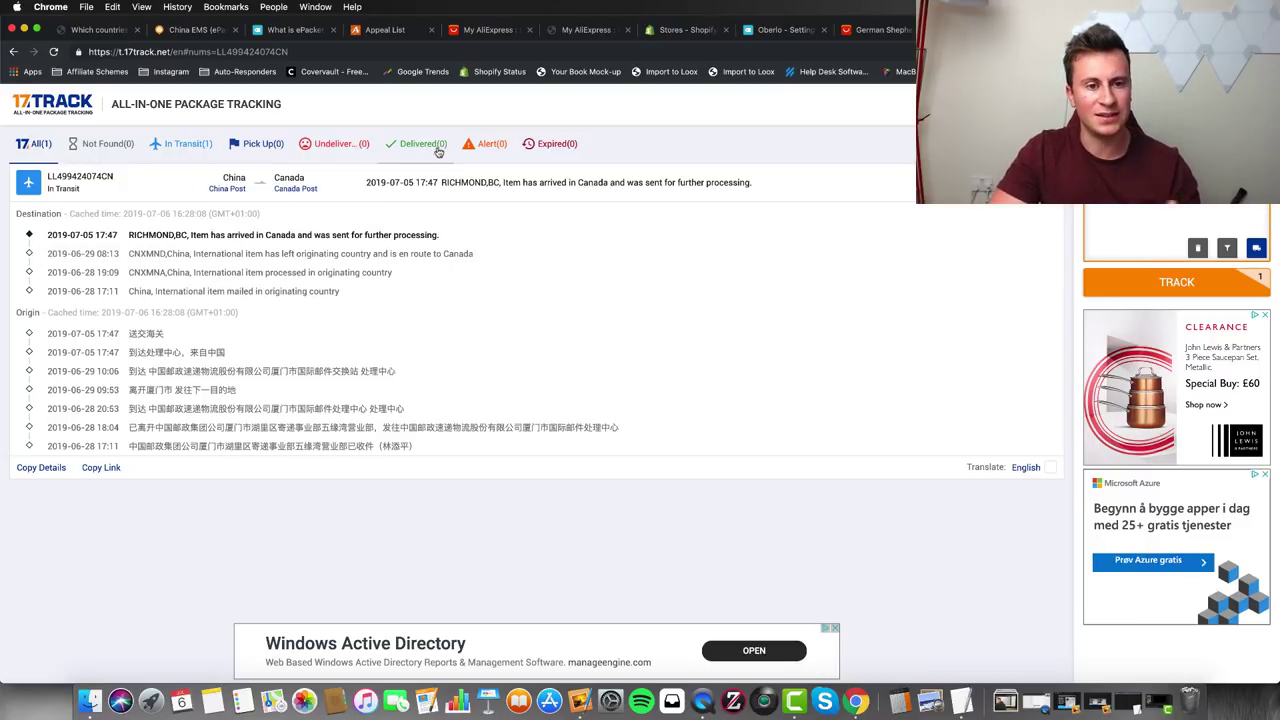
mouse_move(425, 152)
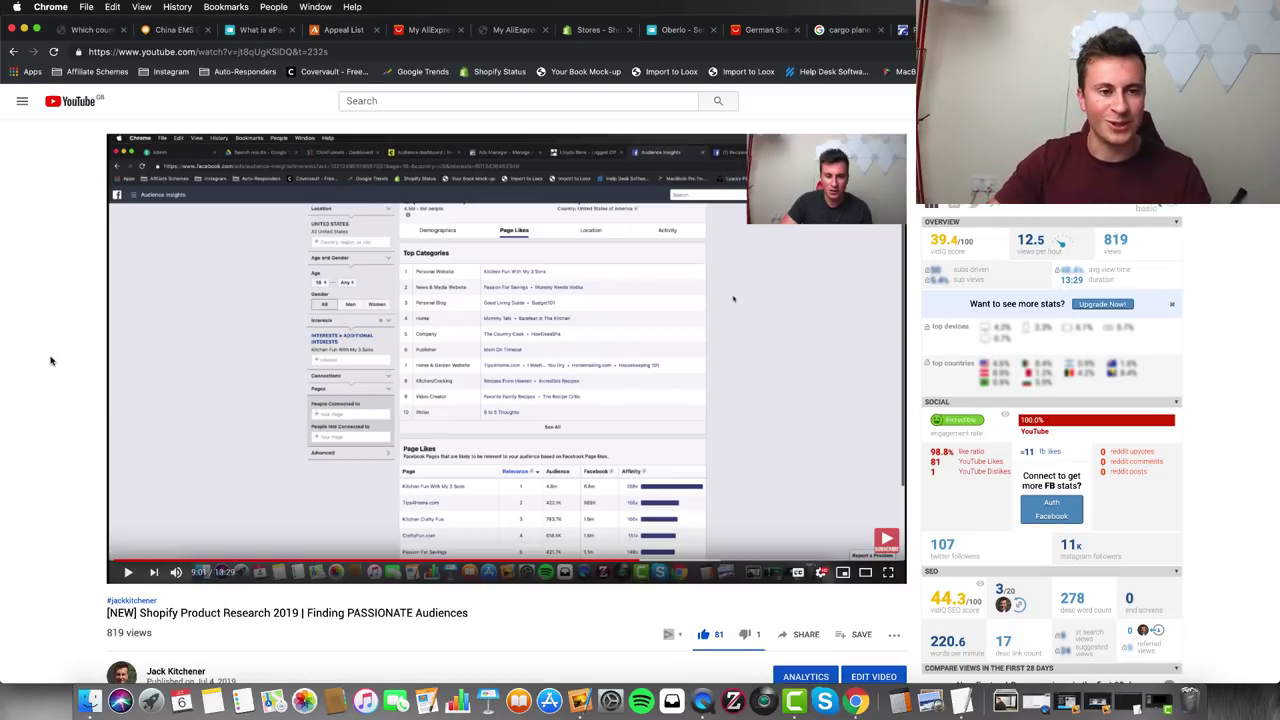
Step: Copy the Shopify Product Research 2019 video's address and switch to Comment Picker
click(150, 58)
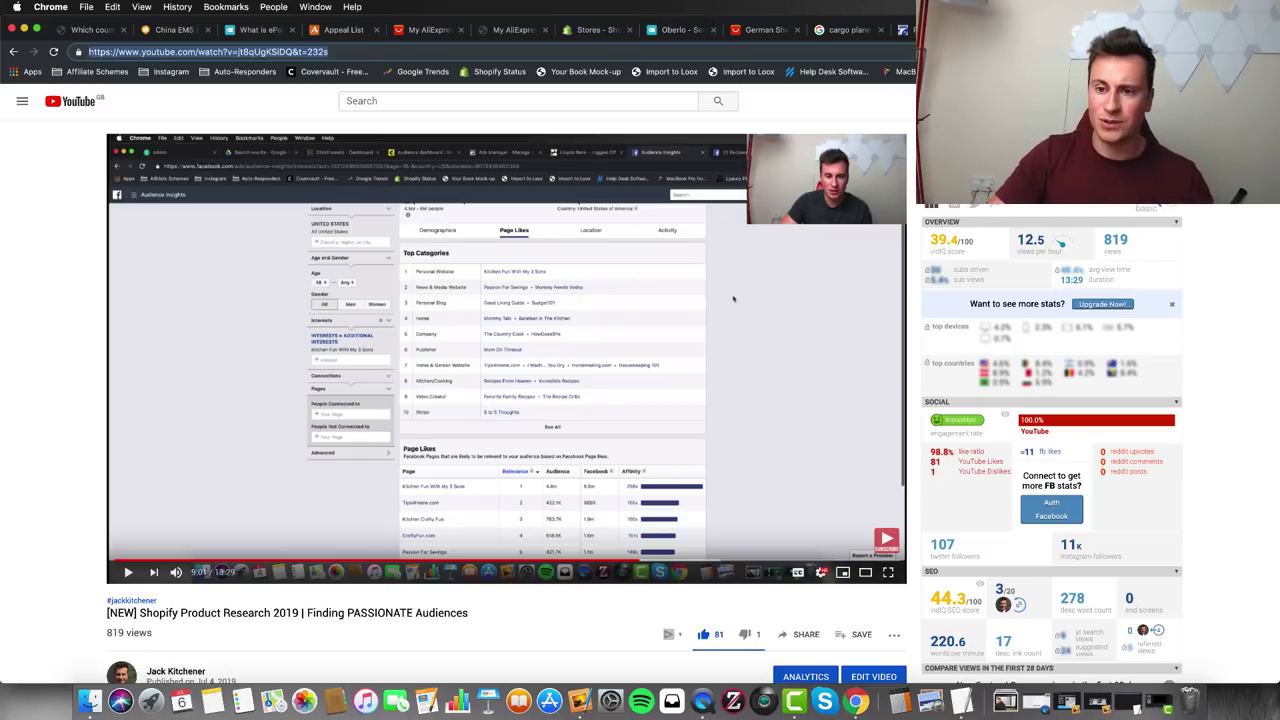
key(super+c)
key(ctrl+Tab)
Step: Paste the video link into CommentPicker, fetch its 37 unique commenters, and draw a random winner
click(712, 390)
key(super+v)
click(743, 456)
scroll(579, 356, down, 3)
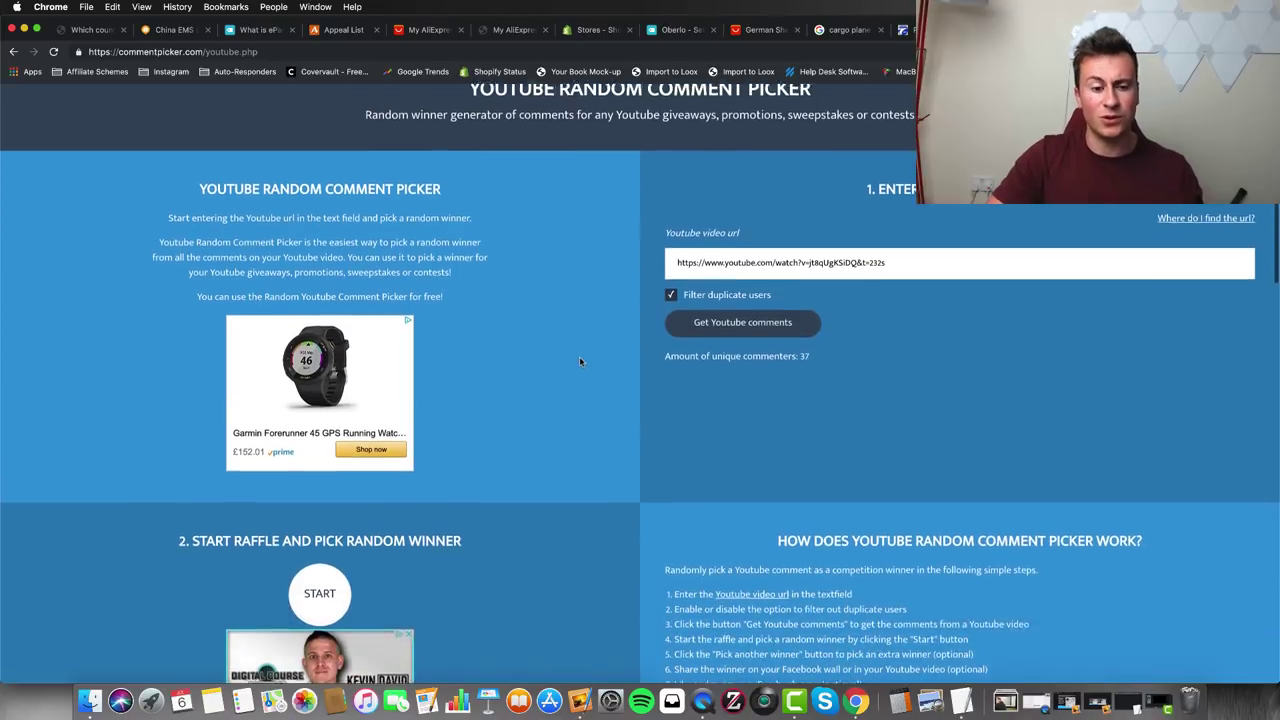
click(319, 587)
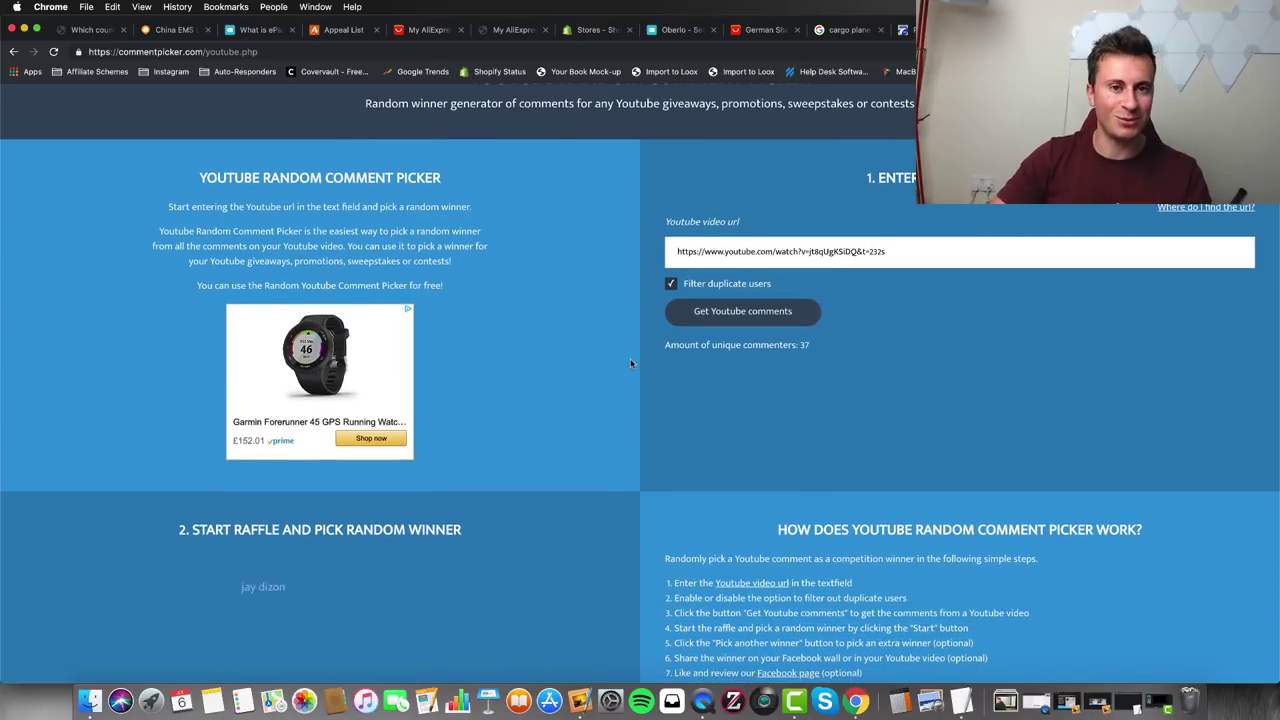